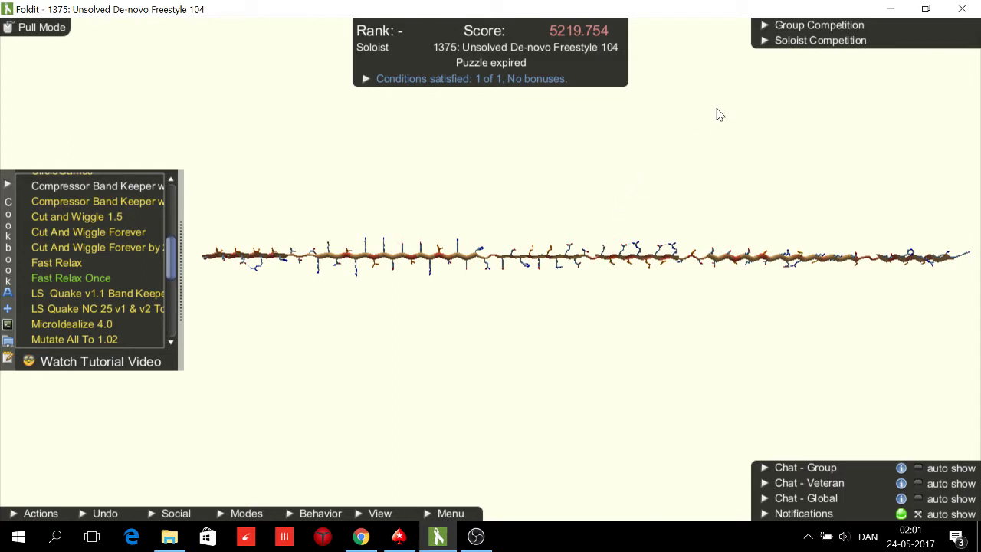
Step: Apply Ideal SS to the end strand, its neighbouring helix and the adjacent middle strand of the extended protein chain
{"action": "left_click_drag", "start_coordinate": [693, 85], "coordinate": [672, 404]}
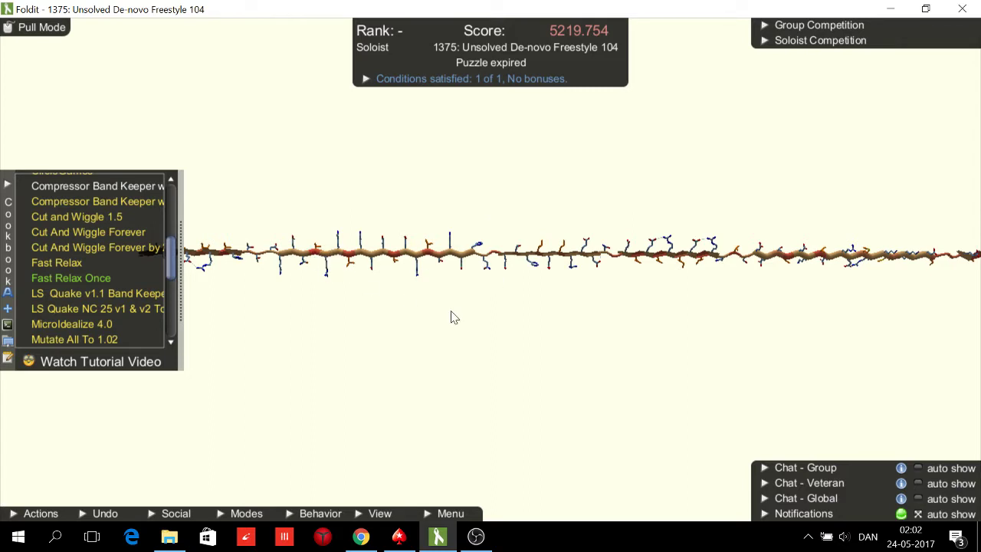
{"action": "left_click_drag", "start_coordinate": [710, 329], "coordinate": [323, 328]}
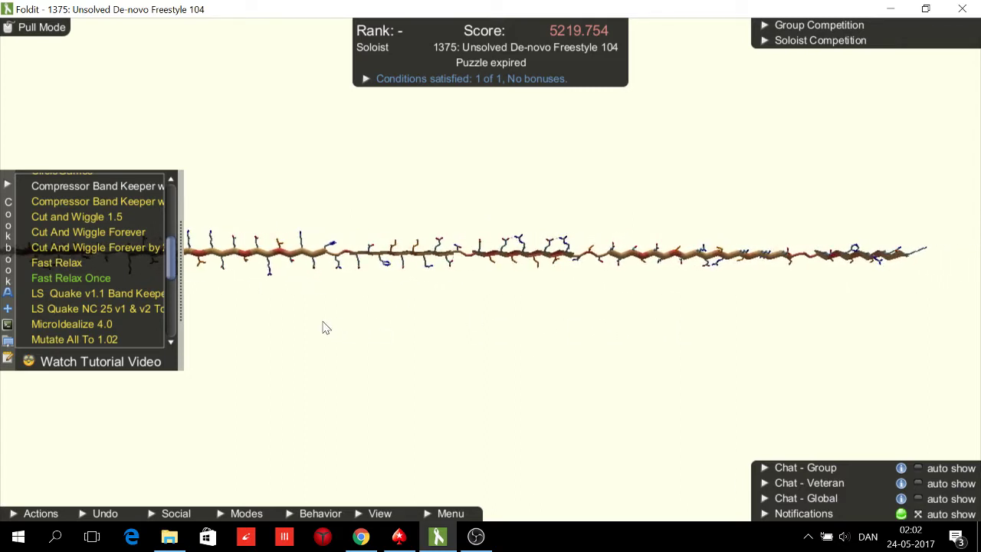
{"action": "right_click", "coordinate": [844, 257]}
{"action": "left_click", "coordinate": [757, 280]}
{"action": "right_click", "coordinate": [787, 308]}
{"action": "left_click", "coordinate": [658, 344]}
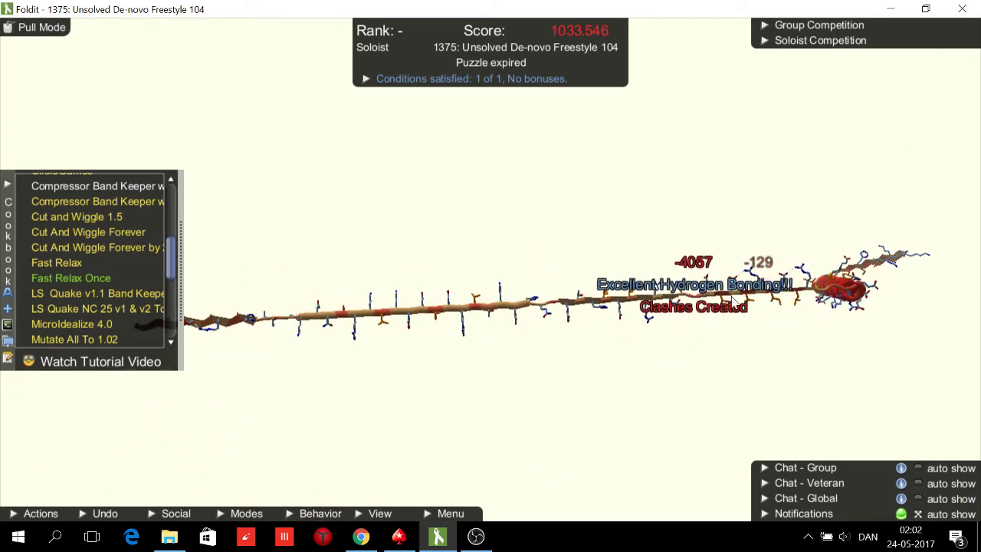
{"action": "right_click", "coordinate": [774, 327]}
{"action": "left_click", "coordinate": [648, 328]}
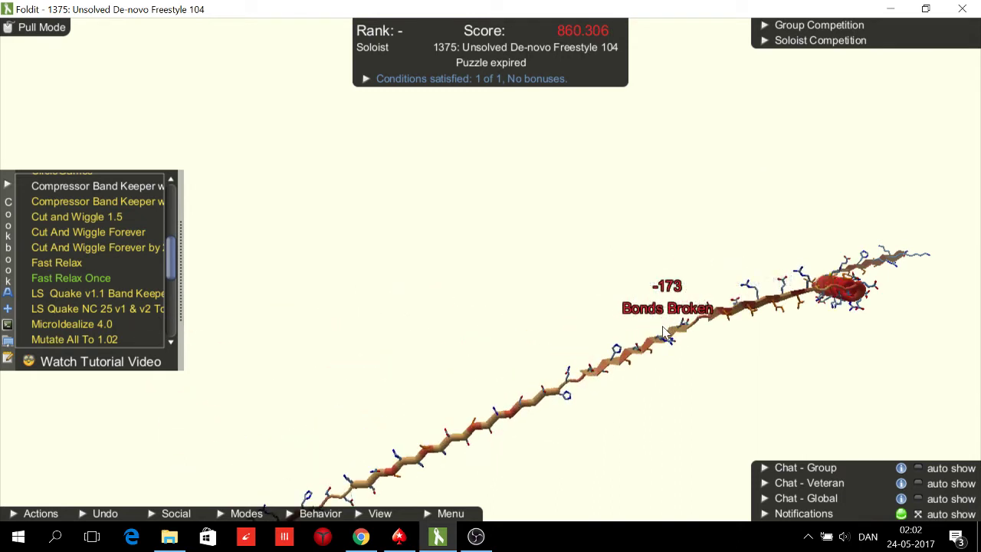
Step: Apply Ideal SS to the other middle strand, the second helix and the strand at the opposite chain end
{"action": "right_click", "coordinate": [668, 322]}
{"action": "left_click", "coordinate": [583, 361]}
{"action": "right_click", "coordinate": [546, 385]}
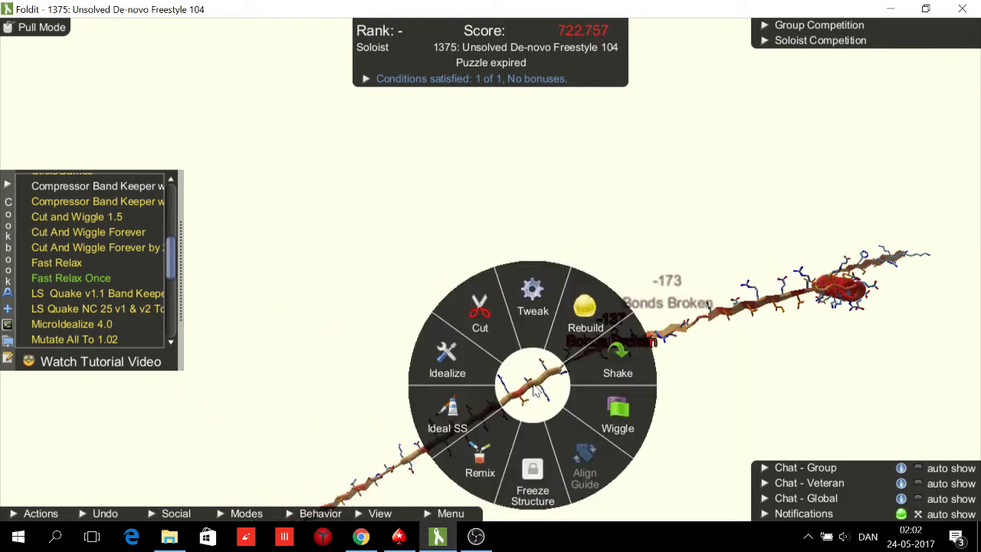
{"action": "left_click", "coordinate": [449, 410]}
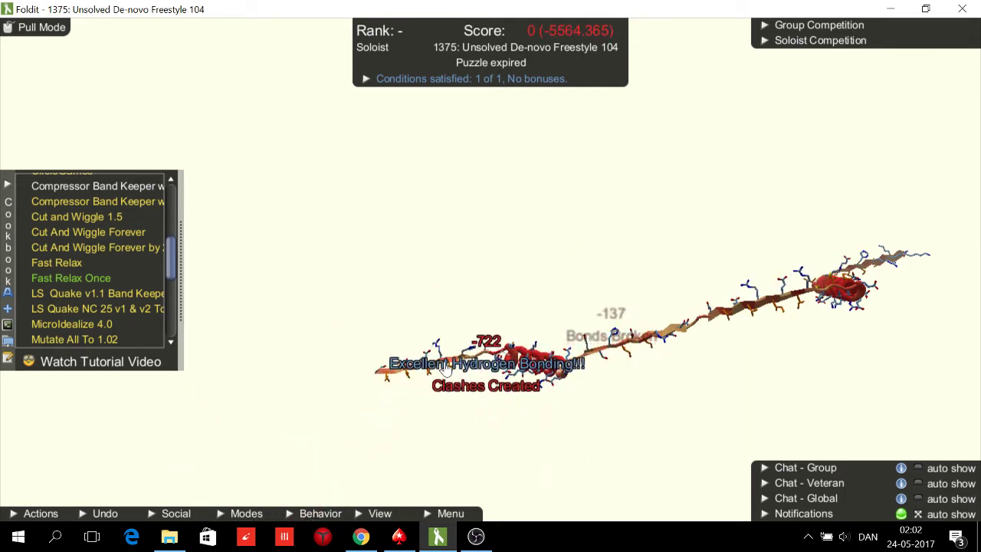
{"action": "right_click", "coordinate": [425, 370]}
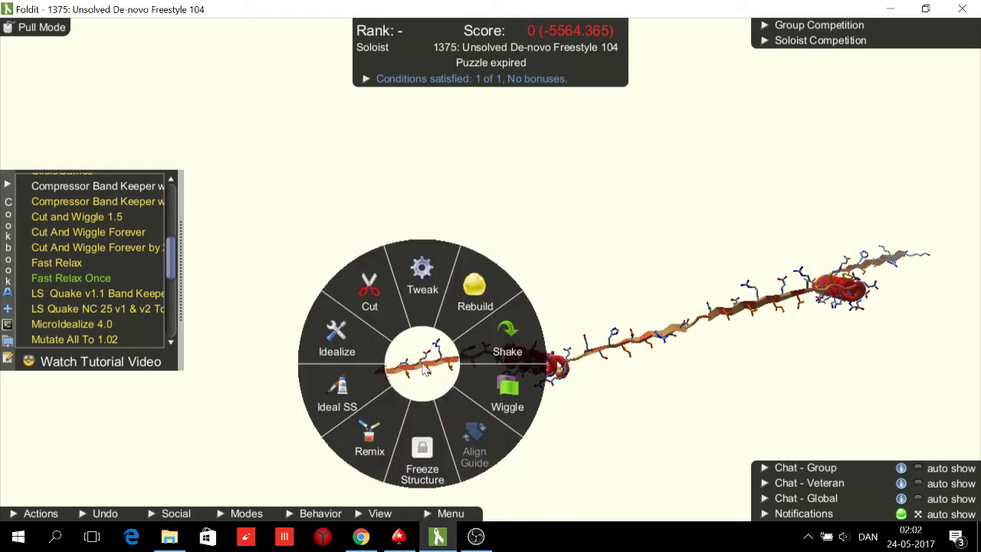
{"action": "left_click", "coordinate": [335, 411]}
Step: Wiggle the whole protein and collapse the Cookbook
{"action": "key", "text": "w"}
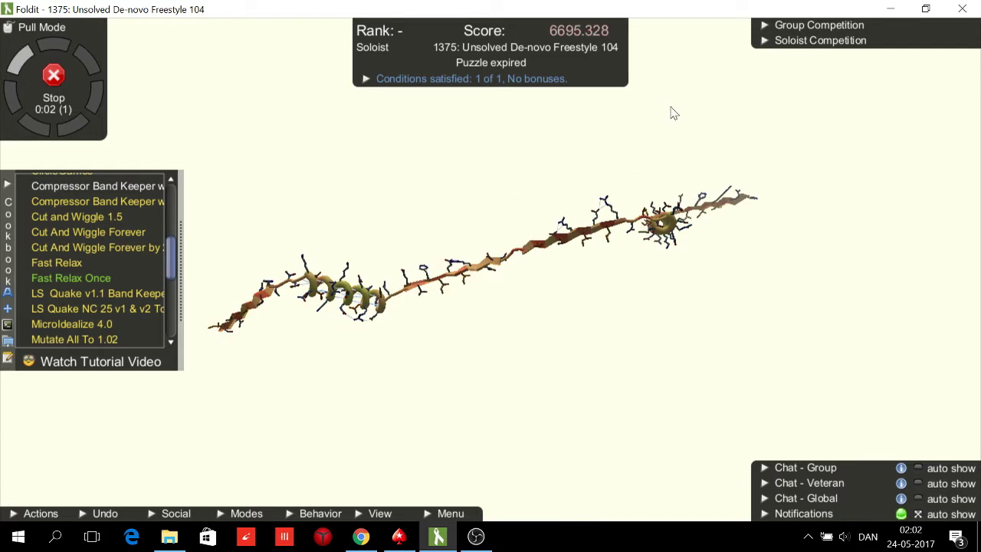
{"action": "middle_click_drag", "start_coordinate": [677, 79], "coordinate": [600, 438]}
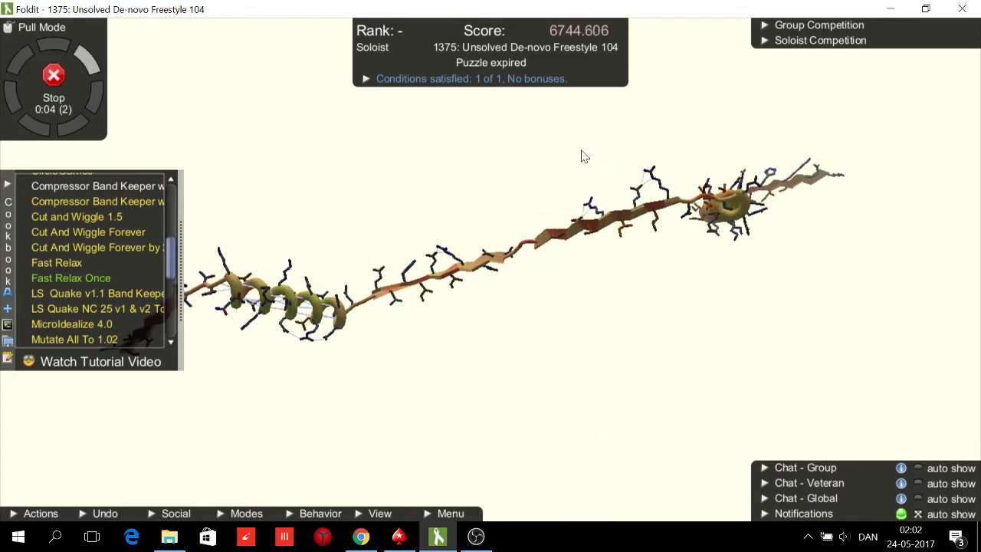
{"action": "middle_click_drag", "start_coordinate": [581, 151], "coordinate": [554, 396]}
{"action": "left_click_drag", "start_coordinate": [554, 134], "coordinate": [626, 425]}
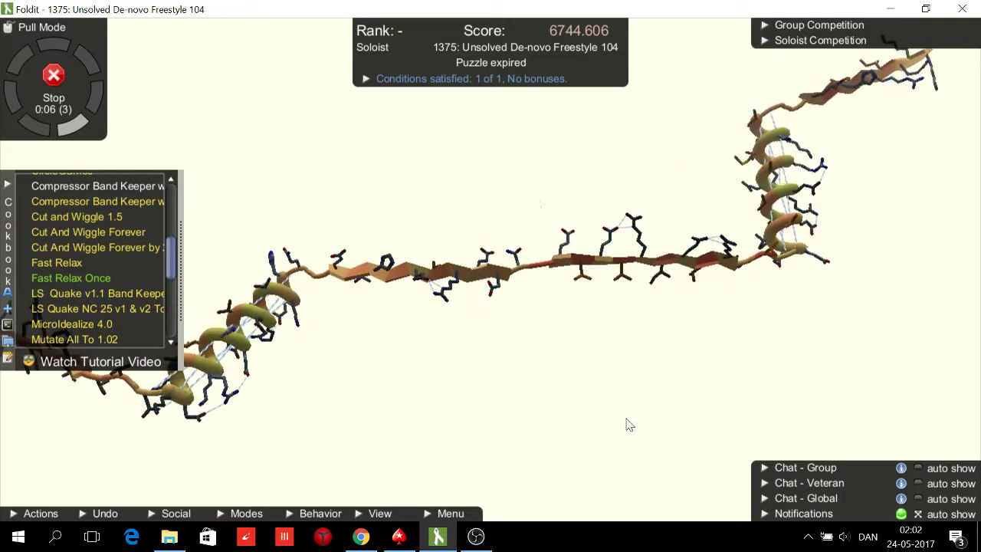
{"action": "left_click_drag", "start_coordinate": [532, 158], "coordinate": [553, 304]}
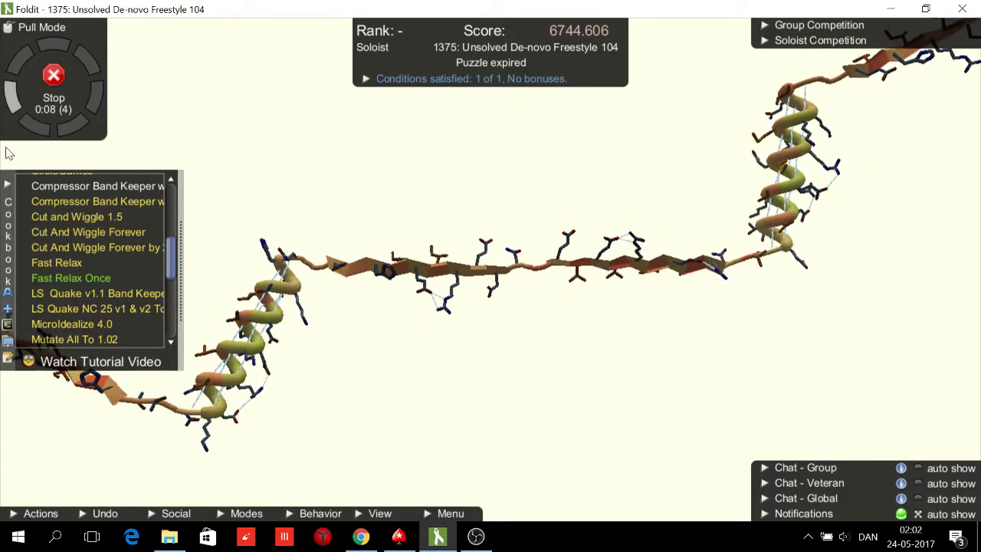
{"action": "left_click", "coordinate": [7, 184]}
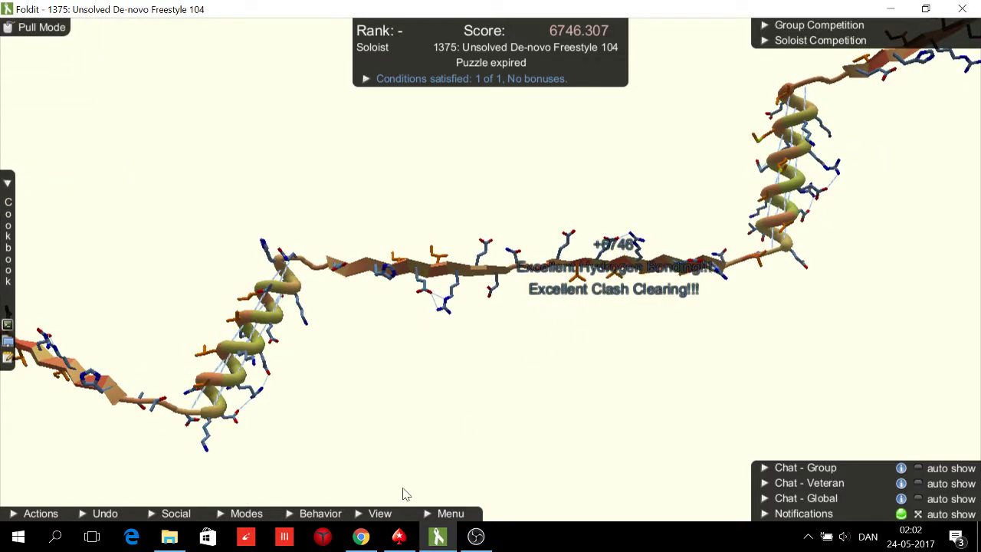
Step: Switch from the original interface to the Selection Interface and show the Ramachandran Map
{"action": "left_click", "coordinate": [440, 514]}
{"action": "left_click", "coordinate": [721, 471]}
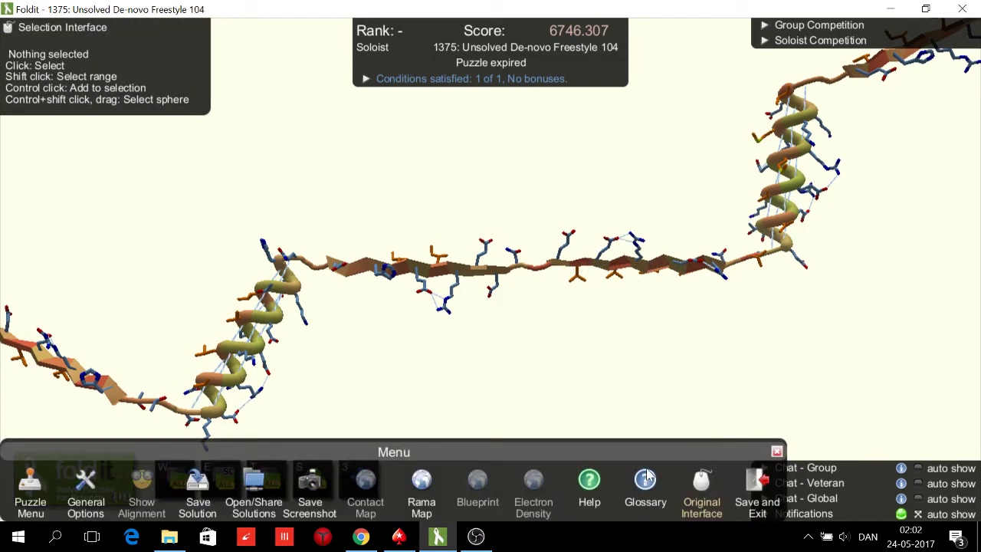
{"action": "left_click", "coordinate": [423, 483]}
{"action": "left_click", "coordinate": [776, 452]}
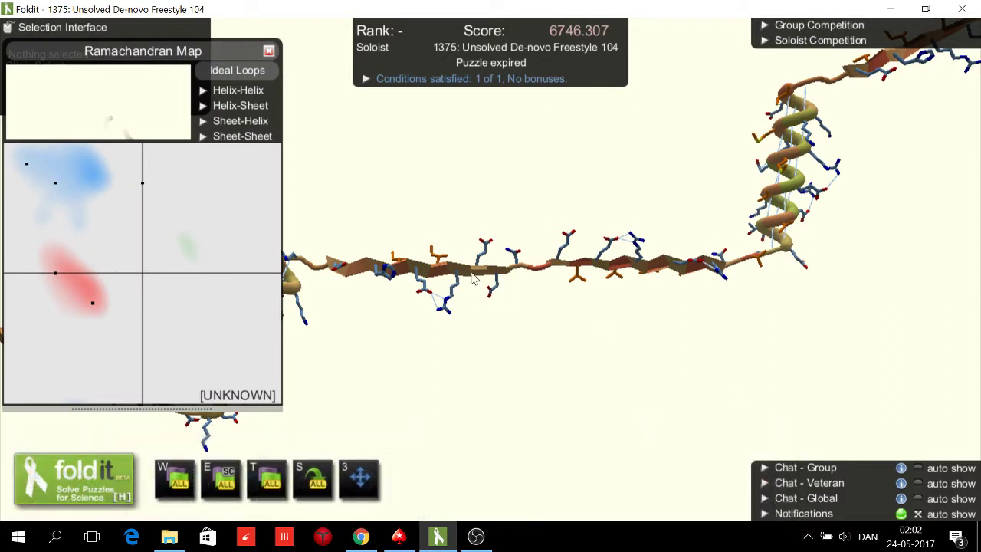
Step: Fold the loop between the two middle strands by moving ASN 42 and GLY 43 into the green region of the Ramachandran Map
{"action": "left_click", "coordinate": [518, 269]}
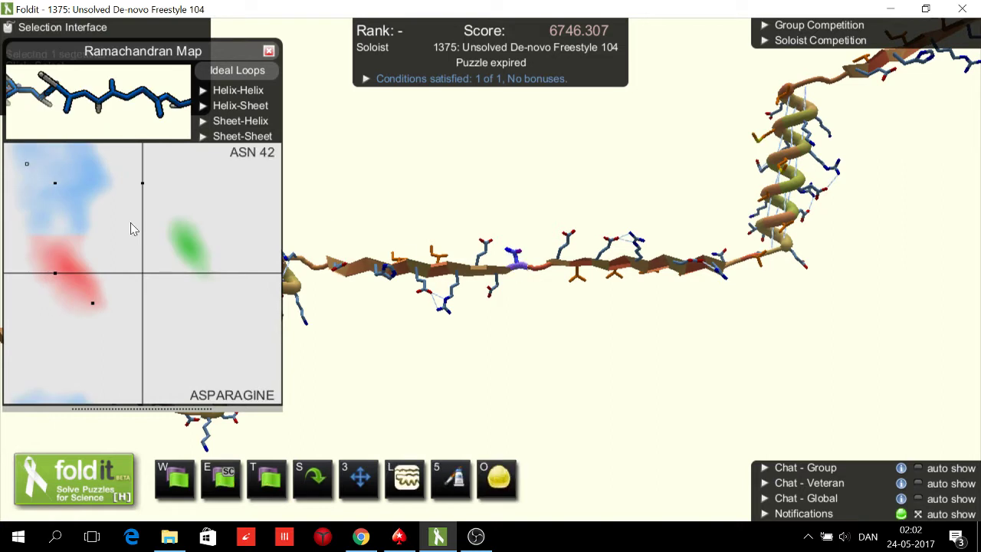
{"action": "left_click", "coordinate": [180, 242]}
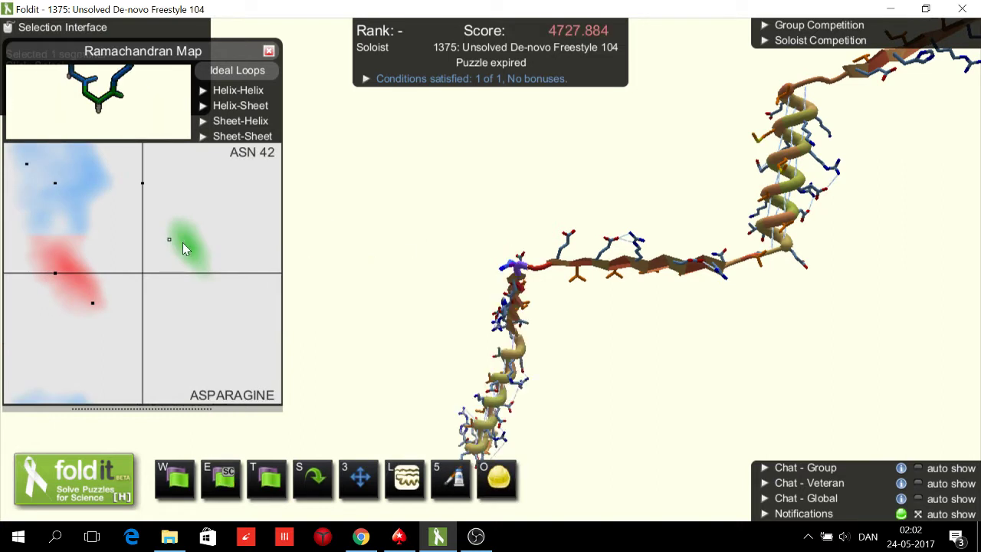
{"action": "left_click", "coordinate": [537, 267]}
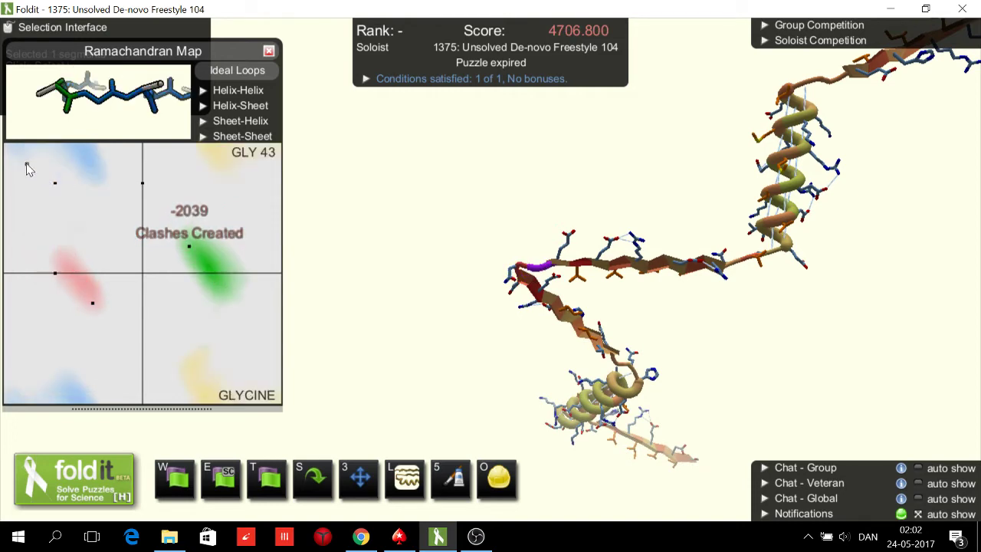
{"action": "left_click_drag", "start_coordinate": [192, 248], "coordinate": [209, 262]}
{"action": "left_click_drag", "start_coordinate": [430, 201], "coordinate": [406, 335]}
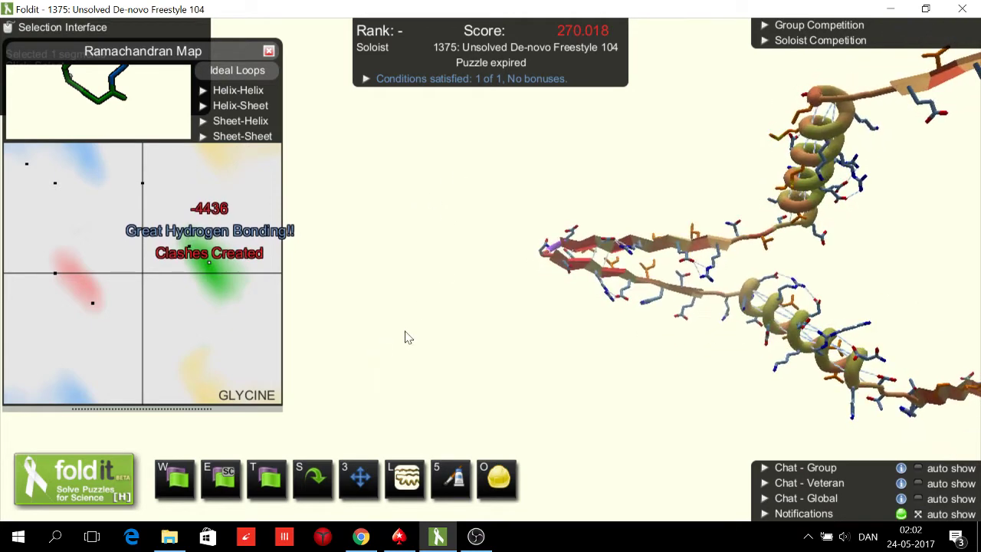
Step: Shift the aspartate beside the hairpin turn slightly down and left within the blue region of the Ramachandran Map
{"action": "left_click", "coordinate": [564, 256]}
{"action": "left_click_drag", "start_coordinate": [56, 181], "coordinate": [33, 192]}
{"action": "left_click_drag", "start_coordinate": [523, 352], "coordinate": [597, 301]}
{"action": "right_click_drag", "start_coordinate": [702, 353], "coordinate": [466, 345]}
{"action": "left_click_drag", "start_coordinate": [469, 345], "coordinate": [620, 328]}
Step: Check the segment information of glutamate 56, and move ASN 53 in the strand-helix loop into the map's green region
{"action": "left_click_drag", "start_coordinate": [605, 238], "coordinate": [602, 222]}
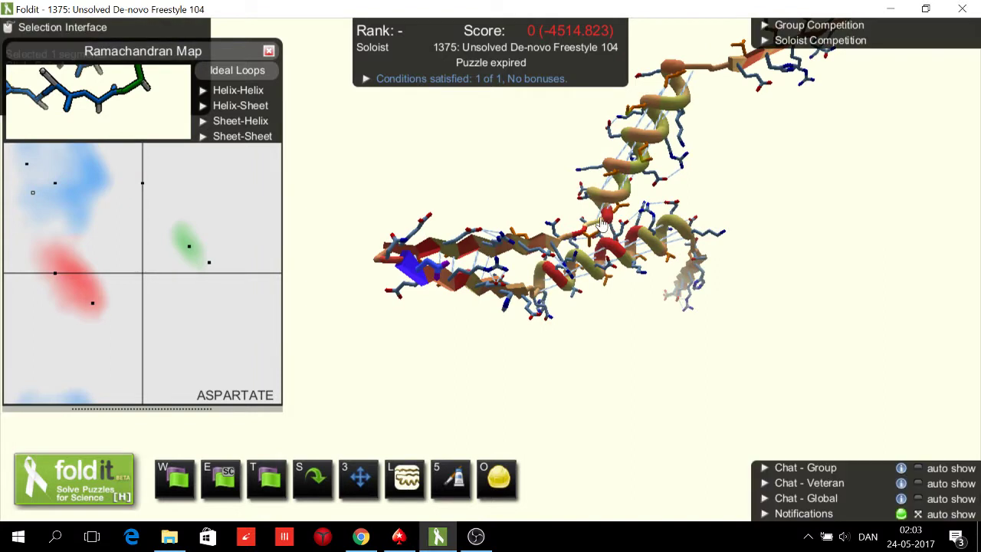
{"action": "key", "text": "Tab"}
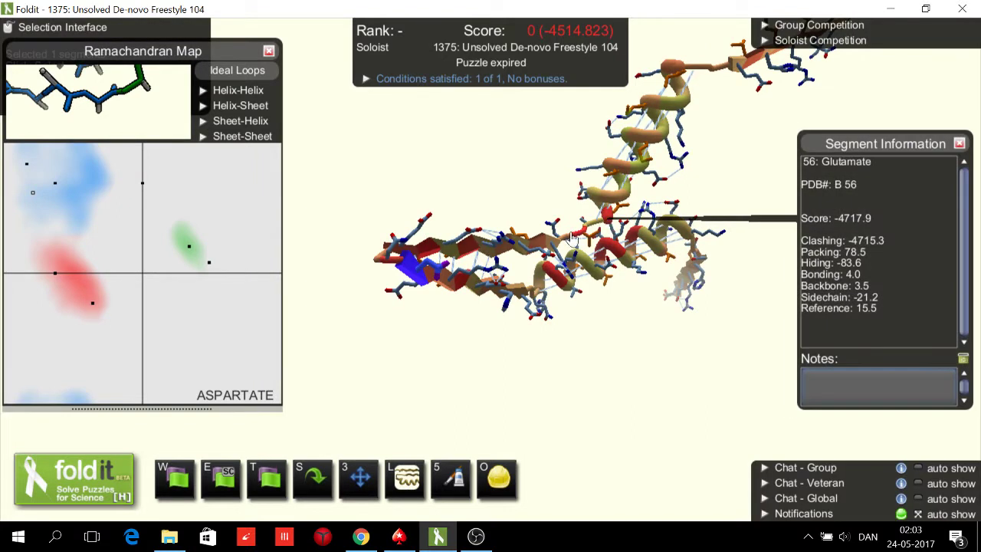
{"action": "left_click", "coordinate": [968, 141]}
{"action": "left_click_drag", "start_coordinate": [633, 401], "coordinate": [515, 393]}
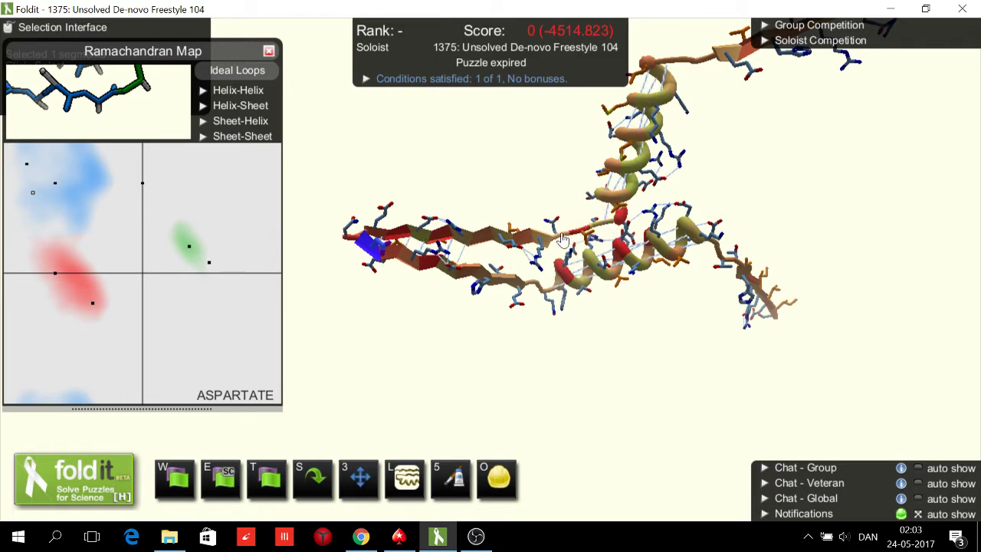
{"action": "left_click", "coordinate": [562, 240]}
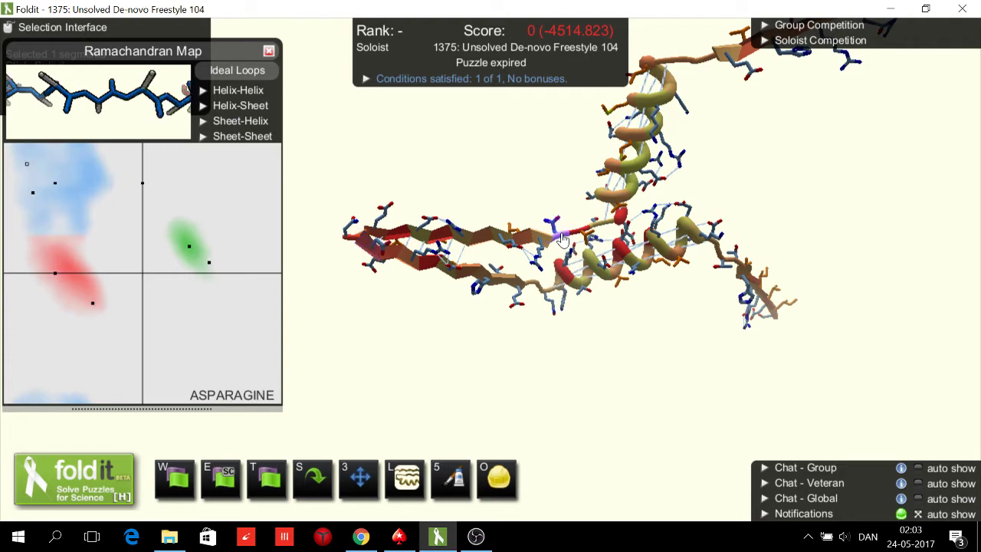
{"action": "mouse_move", "coordinate": [27, 169]}
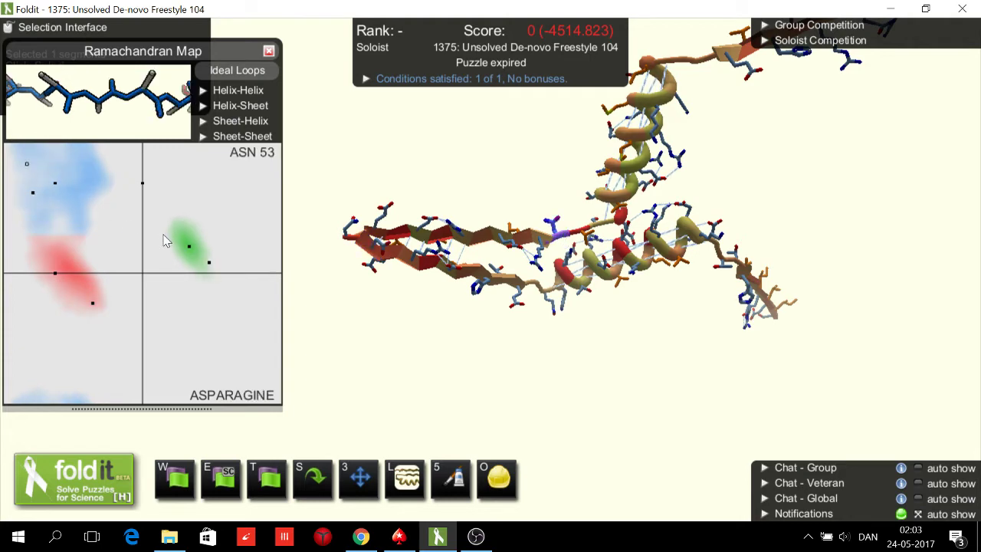
{"action": "left_click", "coordinate": [188, 245]}
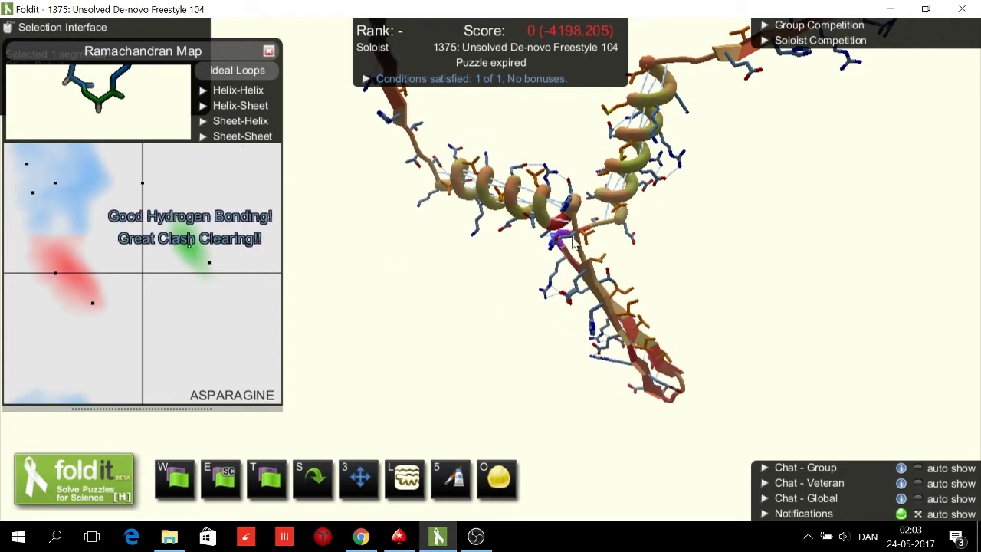
Step: Move the loop's valine and serine after ASN 53 to the right-hand part of the Ramachandran Map's blue region
{"action": "left_click", "coordinate": [26, 162]}
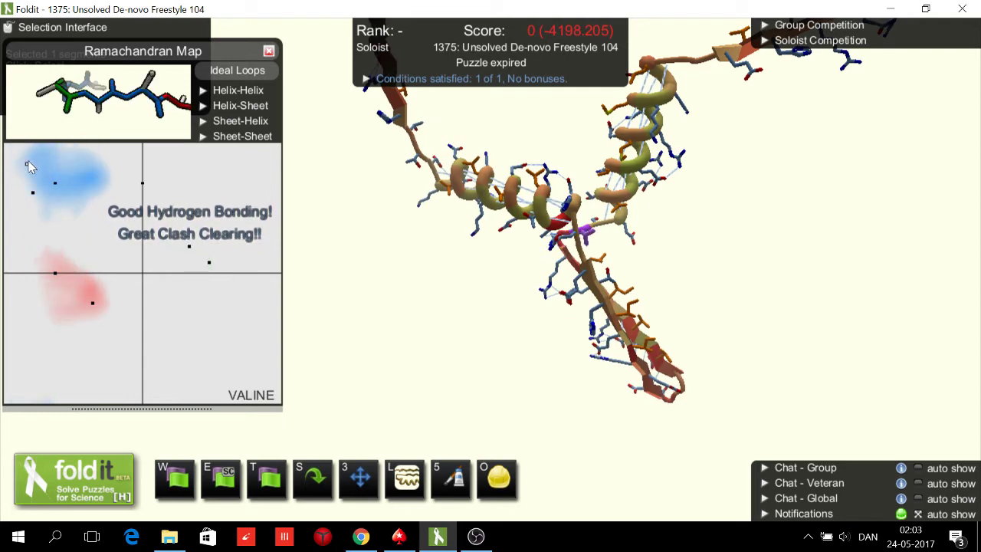
{"action": "left_click_drag", "start_coordinate": [30, 167], "coordinate": [93, 182]}
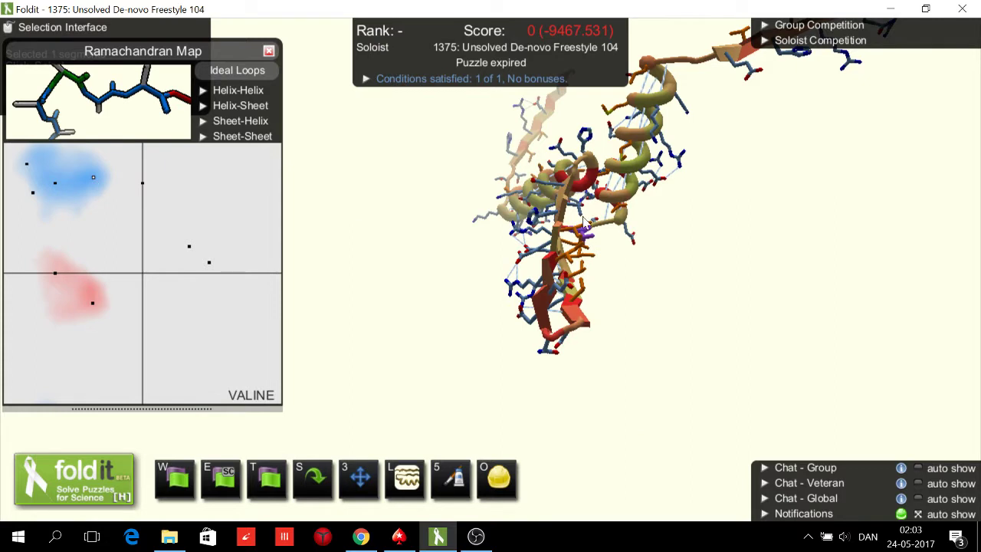
{"action": "left_click", "coordinate": [597, 228]}
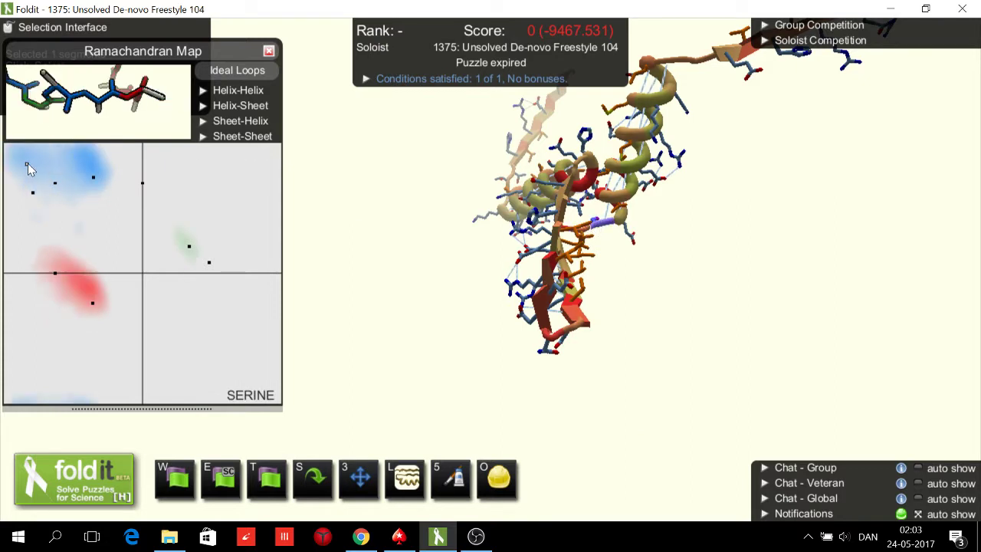
{"action": "left_click_drag", "start_coordinate": [27, 165], "coordinate": [95, 178]}
{"action": "left_click_drag", "start_coordinate": [394, 145], "coordinate": [484, 272]}
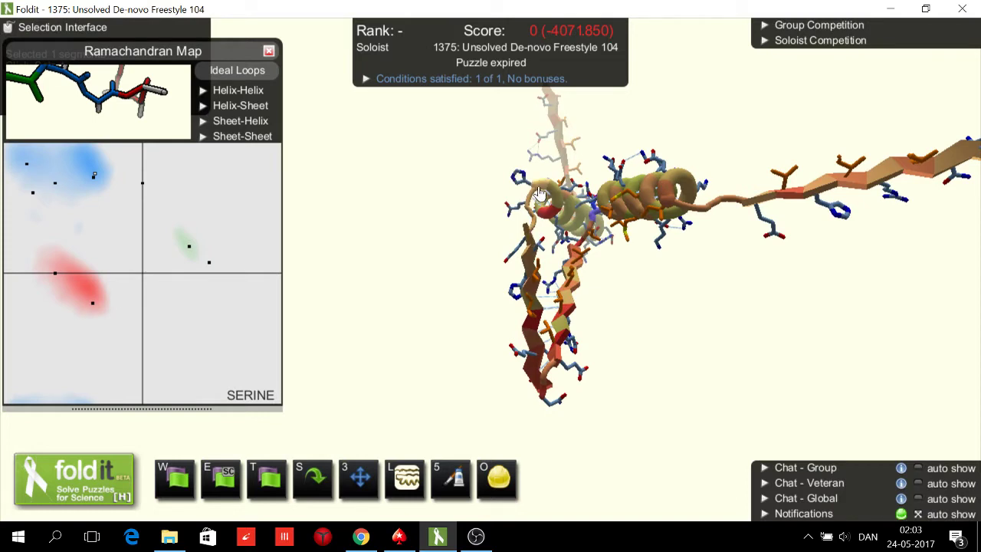
Step: Check the segment information of glutamate 33, and move GLN 31 in the other helix-strand loop into the map's green region
{"action": "key", "text": "Tab"}
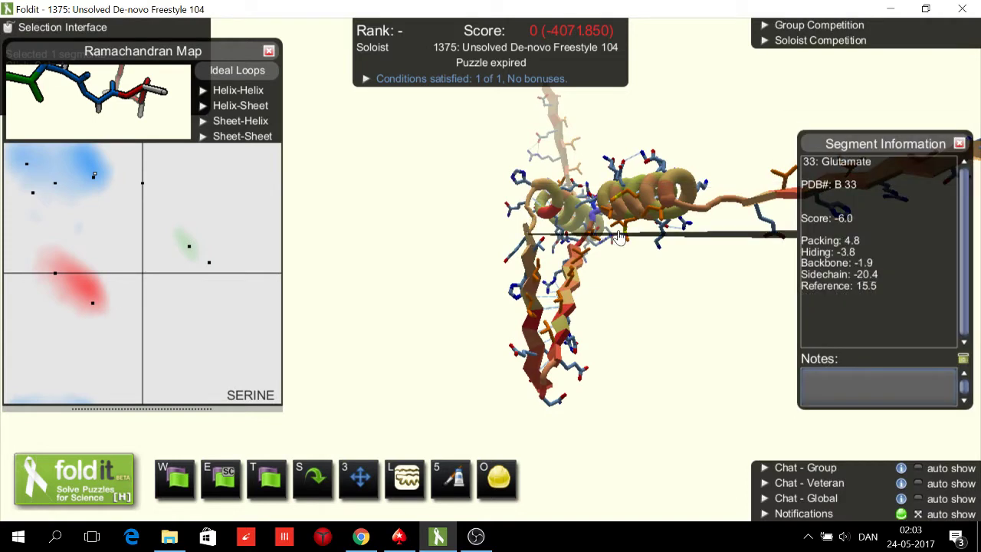
{"action": "left_click", "coordinate": [959, 144]}
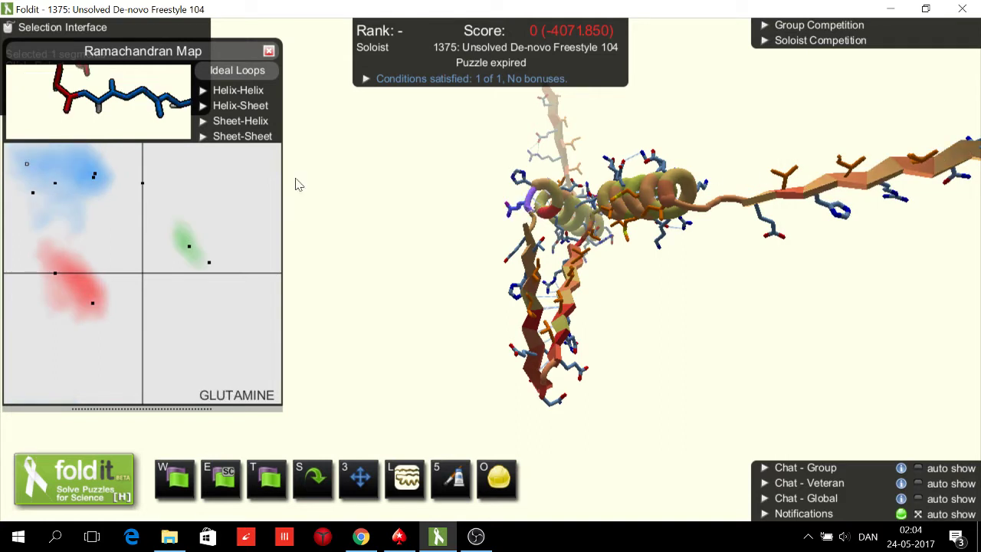
{"action": "mouse_move", "coordinate": [27, 169]}
{"action": "left_click", "coordinate": [189, 246]}
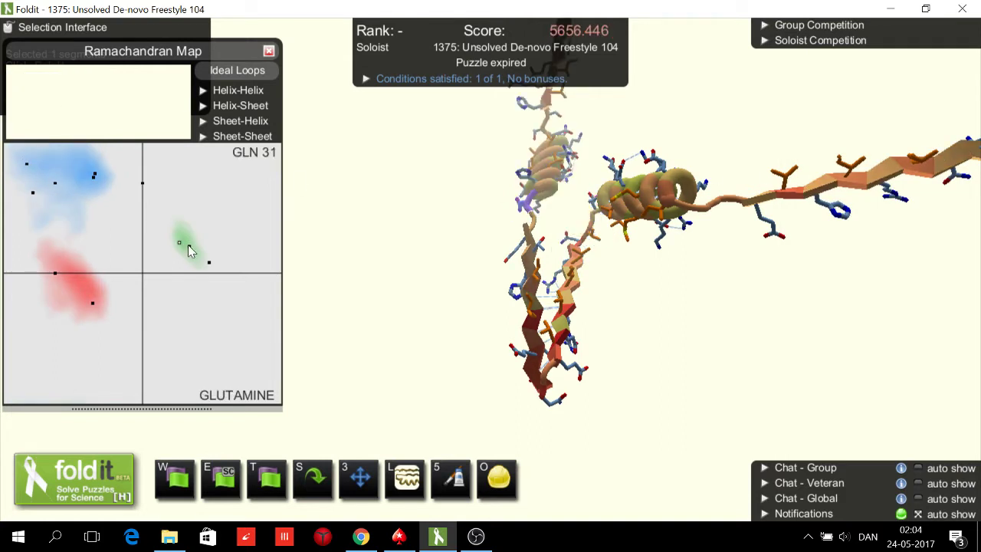
Step: Bend the loop at GLY 32 by moving its point to the lower-left blue area of the Ramachandran Map
{"action": "left_click", "coordinate": [530, 223]}
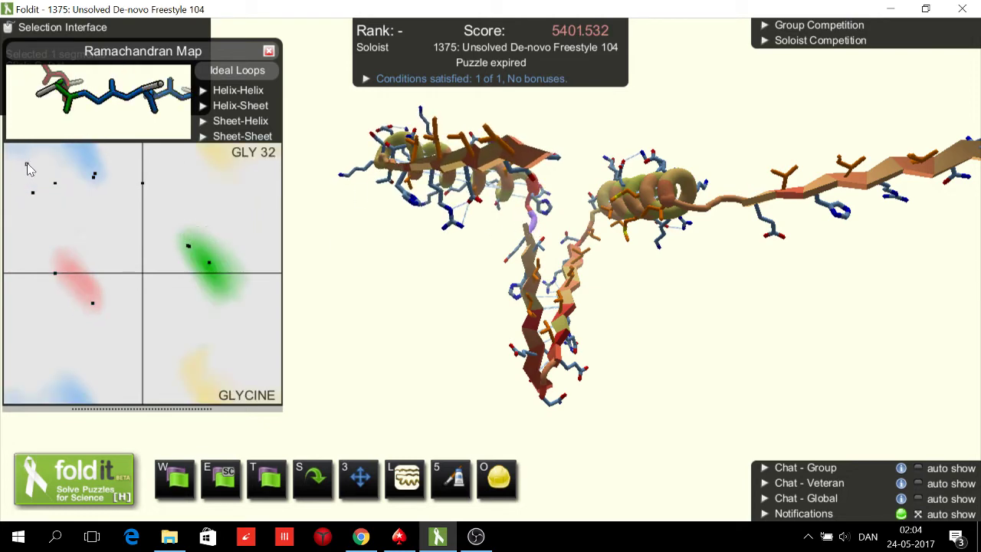
{"action": "left_click", "coordinate": [94, 174]}
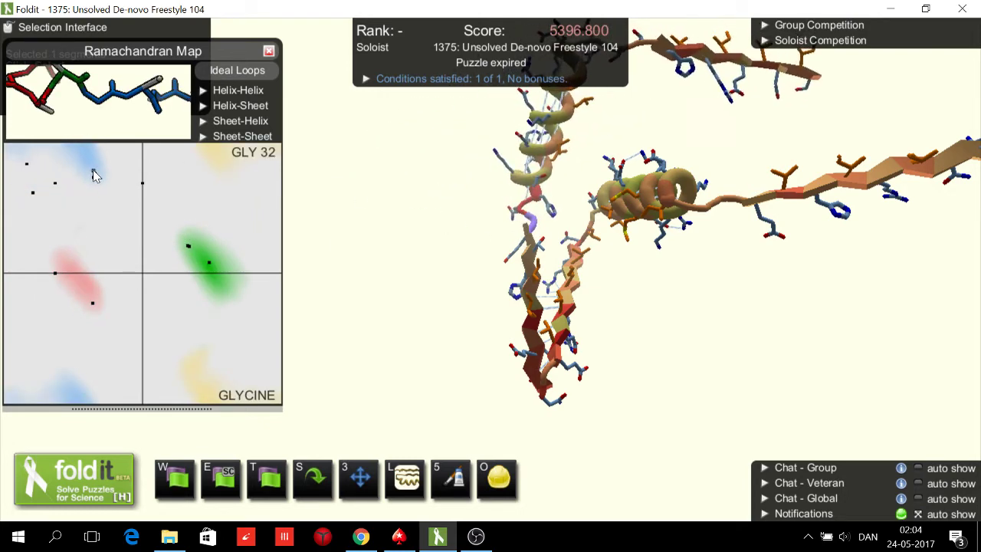
{"action": "left_click", "coordinate": [20, 394]}
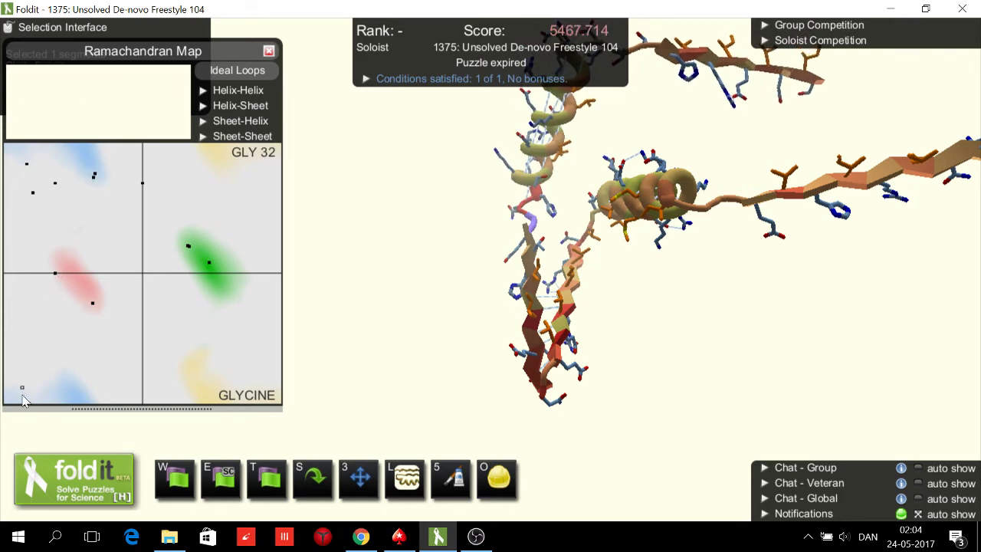
{"action": "left_click_drag", "start_coordinate": [20, 394], "coordinate": [33, 397]}
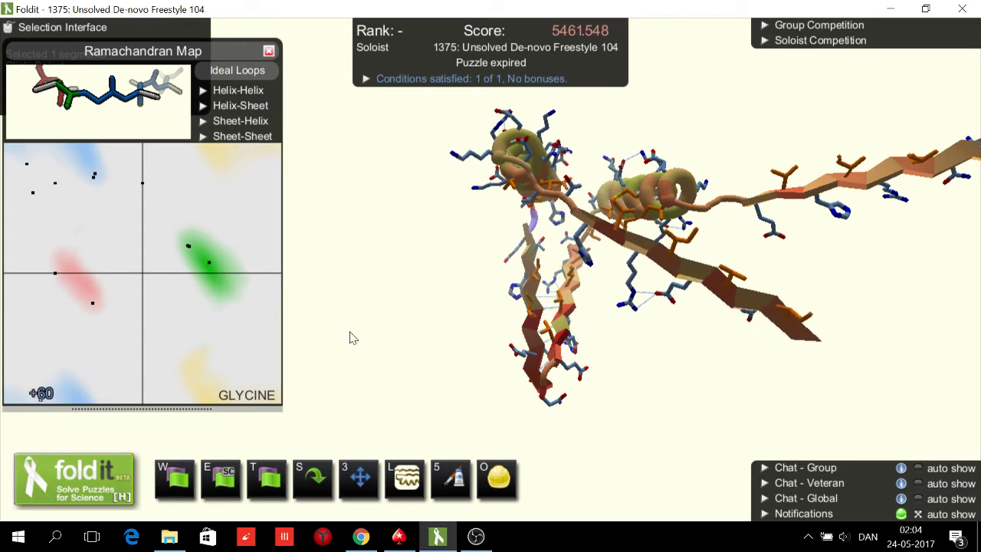
Step: Check the segment information of isoleucine 73 at the helix end beside the selected loop glycine
{"action": "left_click_drag", "start_coordinate": [490, 344], "coordinate": [481, 130]}
{"action": "left_click_drag", "start_coordinate": [748, 352], "coordinate": [667, 141]}
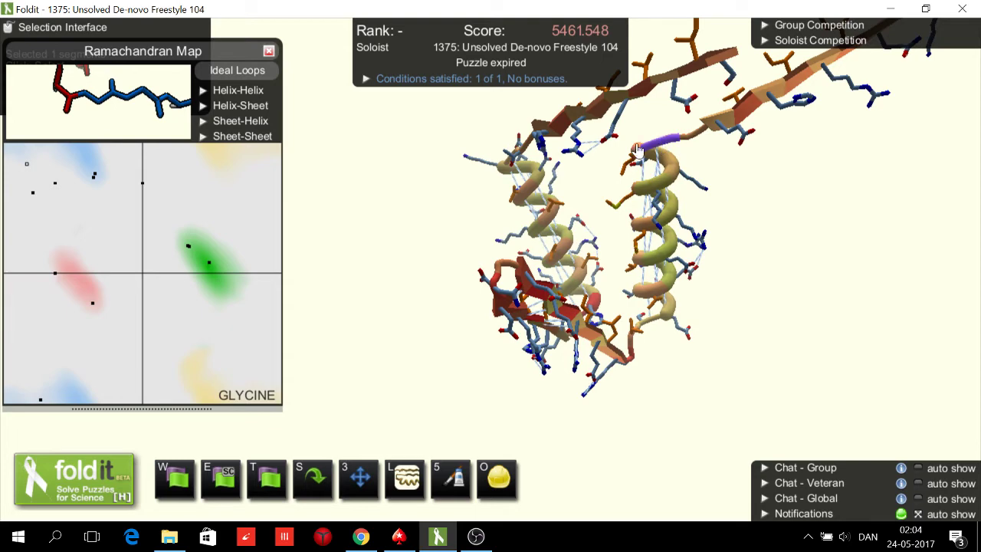
{"action": "key", "text": "Tab"}
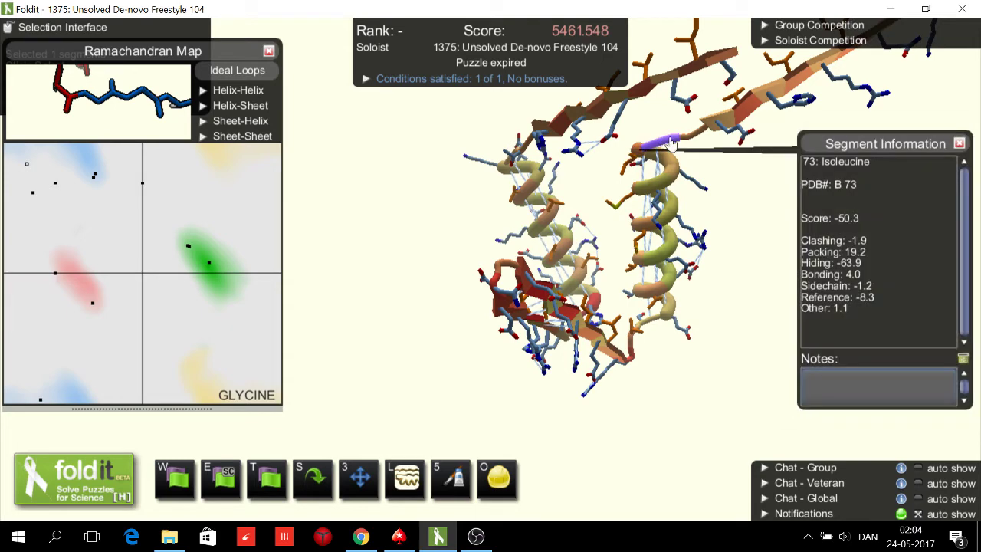
{"action": "left_click", "coordinate": [960, 145]}
Step: Try the loop's selected glycine in the Ramachandran Map's green region, and settle it in the right-hand part of the upper blue region
{"action": "mouse_move", "coordinate": [28, 168]}
{"action": "left_click_drag", "start_coordinate": [25, 168], "coordinate": [209, 261]}
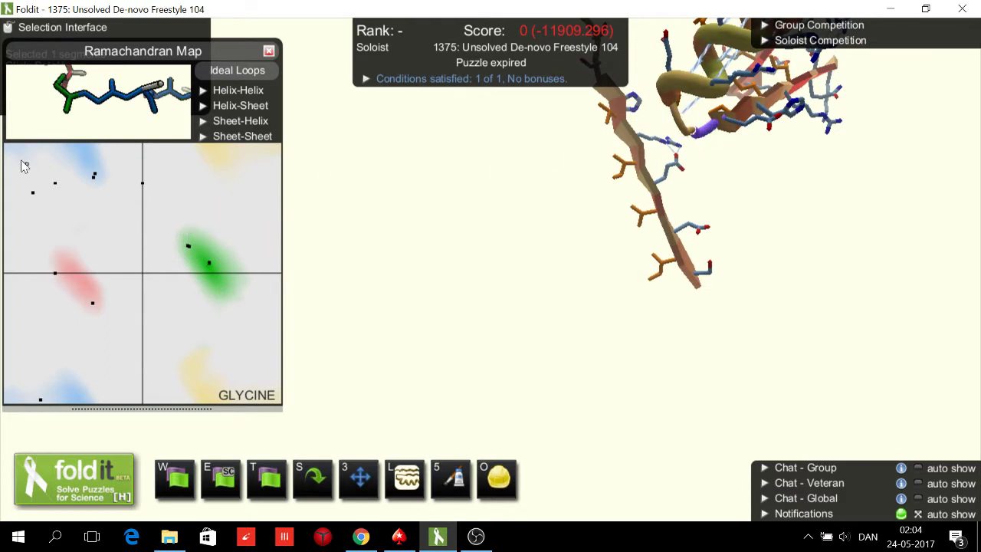
{"action": "mouse_move", "coordinate": [27, 168]}
{"action": "left_click", "coordinate": [90, 165]}
Step: Move THR 10, at the strand end of the other strand-helix loop, to the right-hand part of the upper blue region
{"action": "right_click_drag", "start_coordinate": [559, 270], "coordinate": [501, 425]}
{"action": "left_click_drag", "start_coordinate": [657, 446], "coordinate": [494, 119]}
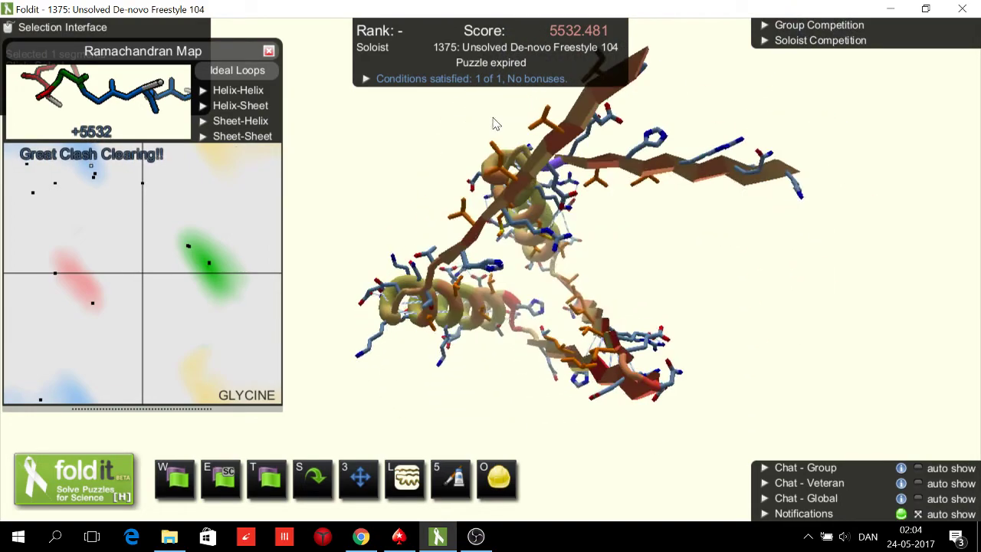
{"action": "left_click_drag", "start_coordinate": [745, 343], "coordinate": [654, 421]}
{"action": "left_click_drag", "start_coordinate": [408, 406], "coordinate": [917, 373]}
{"action": "left_click", "coordinate": [517, 132]}
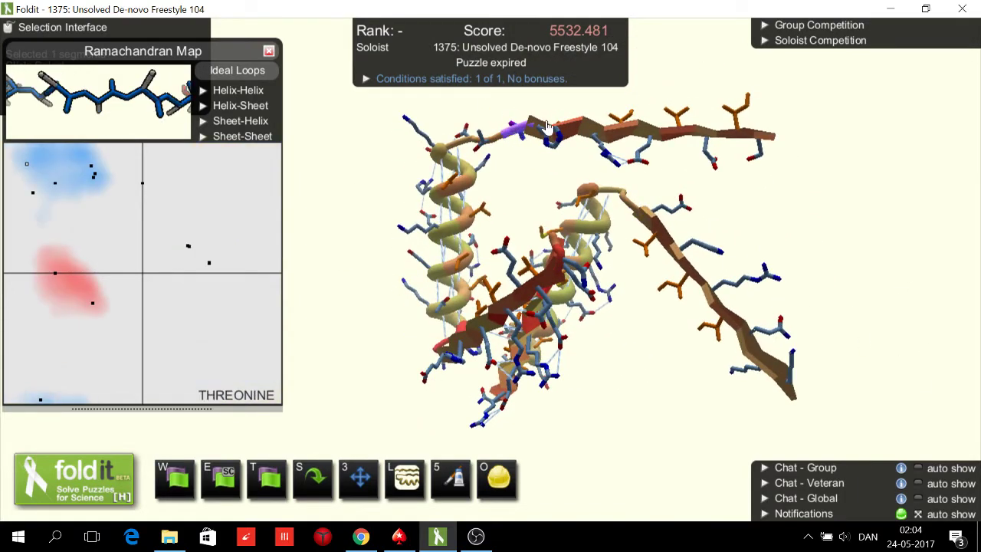
{"action": "left_click_drag", "start_coordinate": [683, 49], "coordinate": [625, 307]}
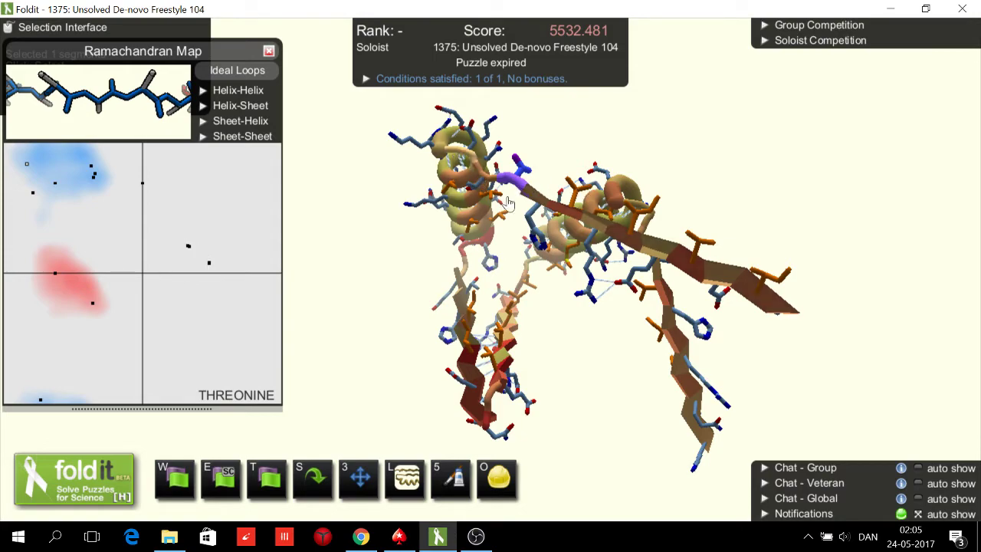
{"action": "left_click_drag", "start_coordinate": [559, 418], "coordinate": [598, 330]}
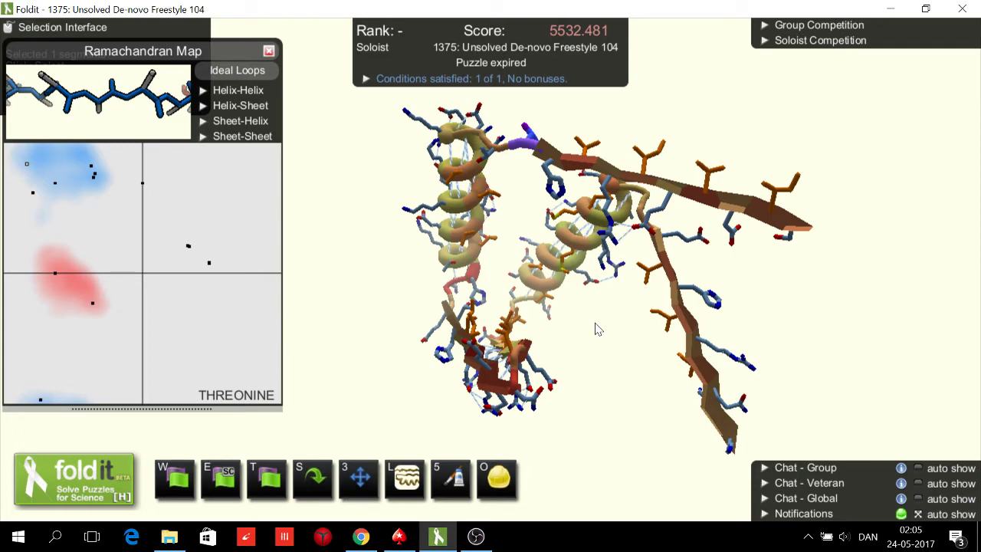
{"action": "mouse_move", "coordinate": [28, 169]}
{"action": "left_click_drag", "start_coordinate": [55, 167], "coordinate": [88, 166]}
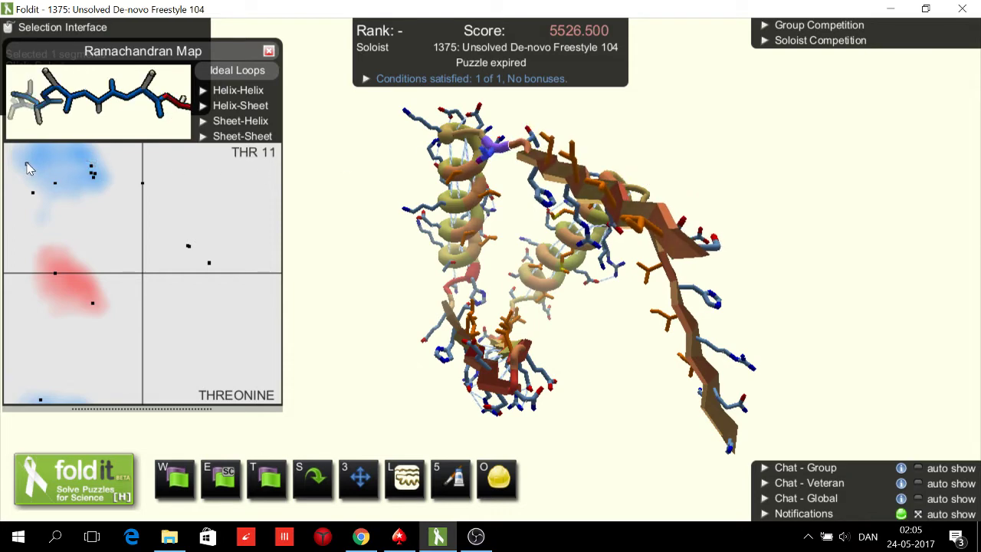
Step: Move THR 11 into the Ramachandran Map's red region and the neighbouring aspartate into the upper blue region
{"action": "left_click_drag", "start_coordinate": [27, 165], "coordinate": [83, 288]}
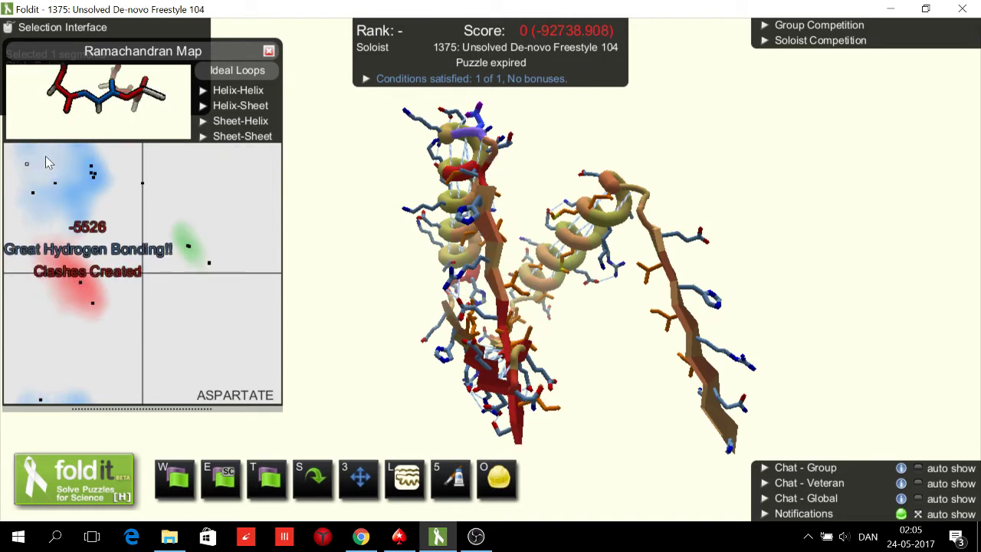
{"action": "mouse_move", "coordinate": [27, 168]}
{"action": "left_click_drag", "start_coordinate": [39, 163], "coordinate": [72, 161]}
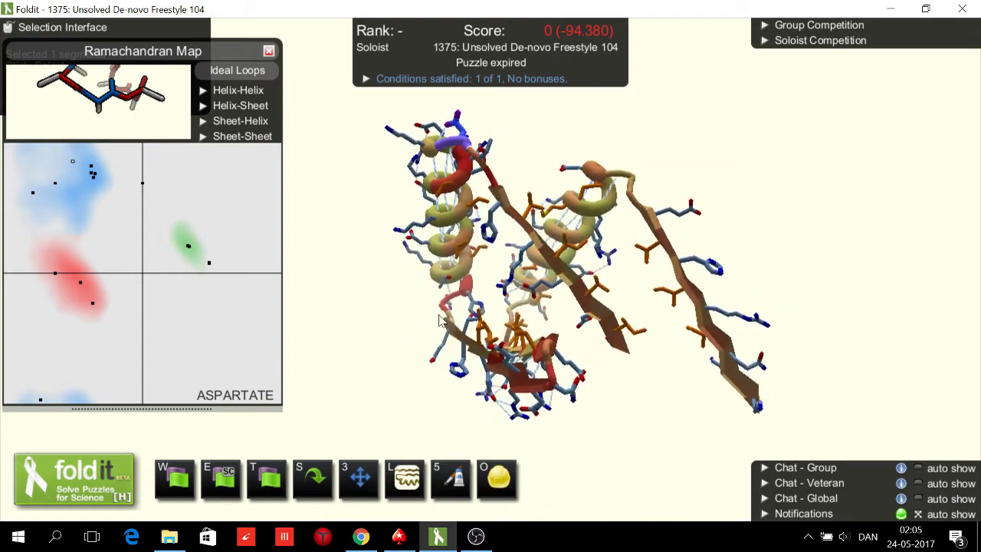
Step: Freeze the protein's helices and strands in Pull Mode, leaving the connecting loops flexible
{"action": "left_click_drag", "start_coordinate": [592, 392], "coordinate": [471, 310]}
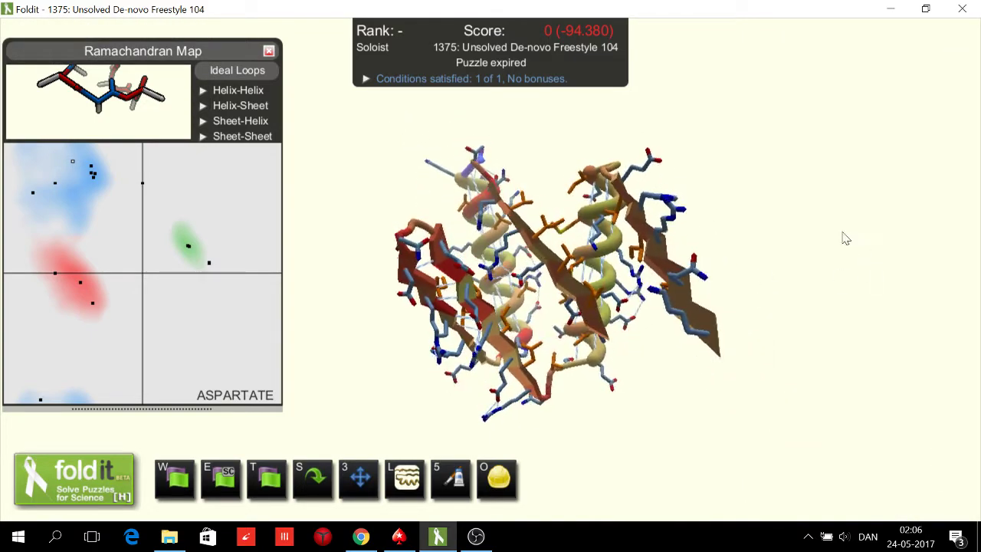
{"action": "left_click_drag", "start_coordinate": [925, 233], "coordinate": [929, 265]}
{"action": "right_click_drag", "start_coordinate": [789, 315], "coordinate": [729, 275]}
{"action": "left_click_drag", "start_coordinate": [702, 305], "coordinate": [725, 330]}
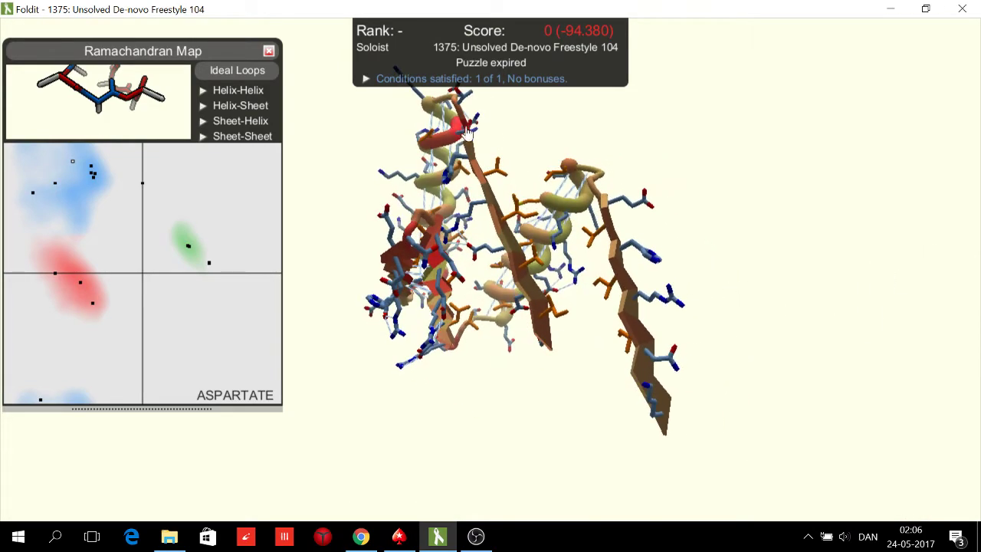
{"action": "left_click_drag", "start_coordinate": [565, 353], "coordinate": [461, 287]}
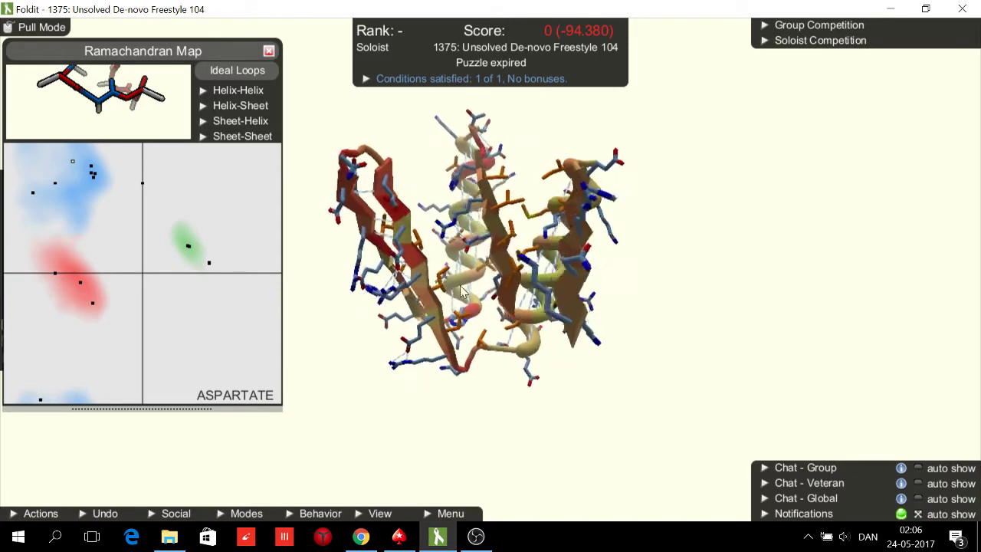
{"action": "double_click", "coordinate": [394, 218]}
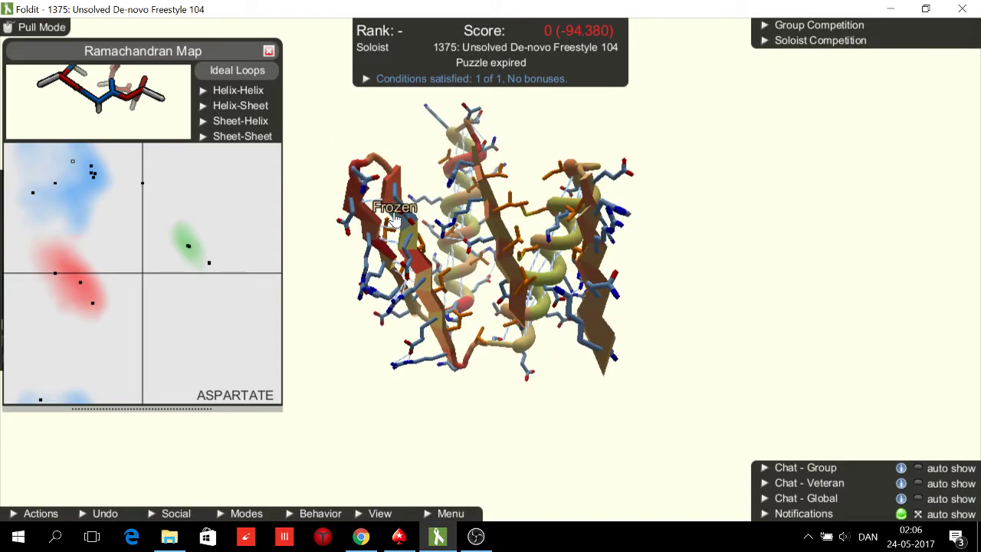
{"action": "left_click", "coordinate": [476, 222]}
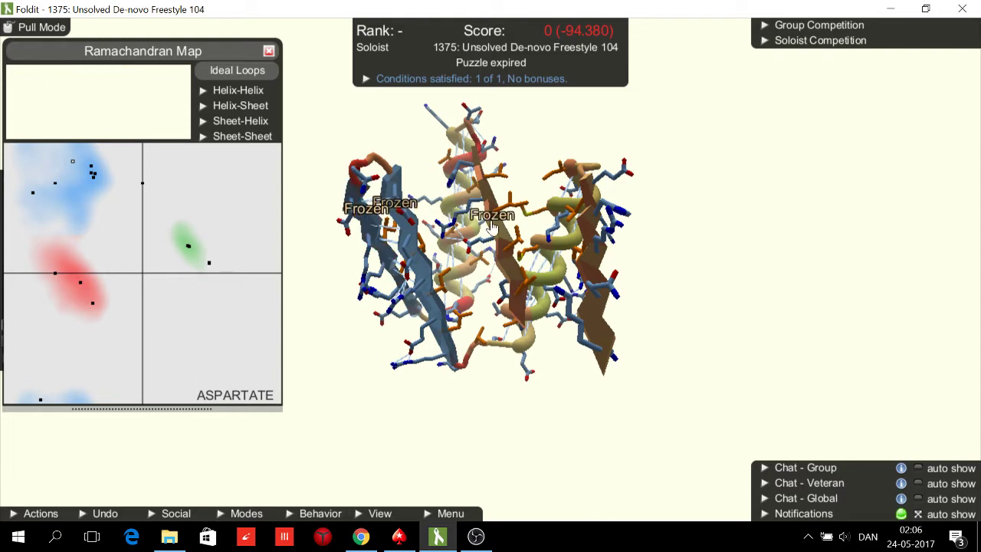
{"action": "double_click", "coordinate": [467, 231]}
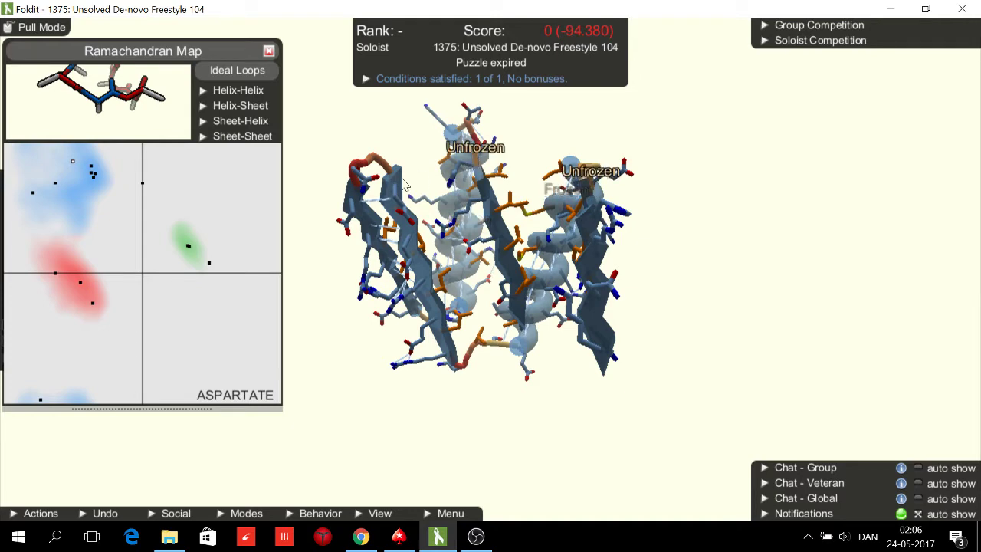
Step: Unfreeze the end segments of the two paired hairpin strands next to their loops
{"action": "double_click", "coordinate": [355, 196]}
{"action": "left_click_drag", "start_coordinate": [365, 388], "coordinate": [457, 339]}
{"action": "double_click", "coordinate": [457, 339]}
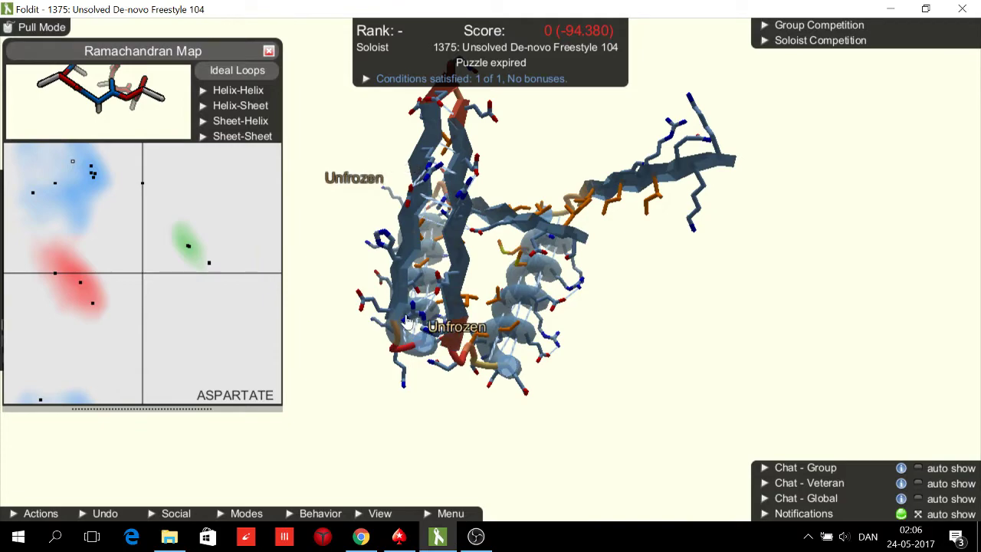
Step: Add three bands between the paired hairpin strands, and band the nearer one to the neighbouring middle strand near both ends
{"action": "left_click_drag", "start_coordinate": [614, 274], "coordinate": [440, 228]}
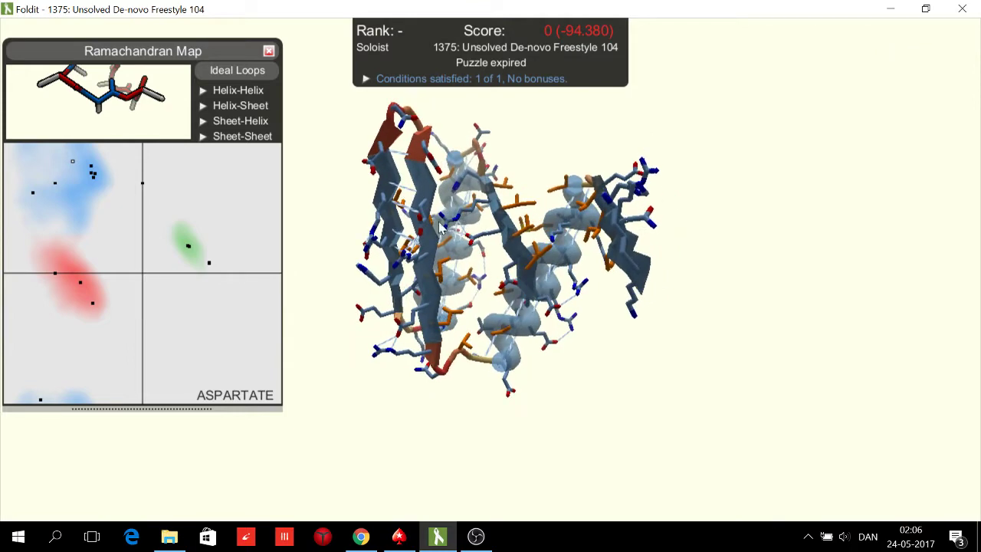
{"action": "left_click_drag", "start_coordinate": [515, 405], "coordinate": [493, 314]}
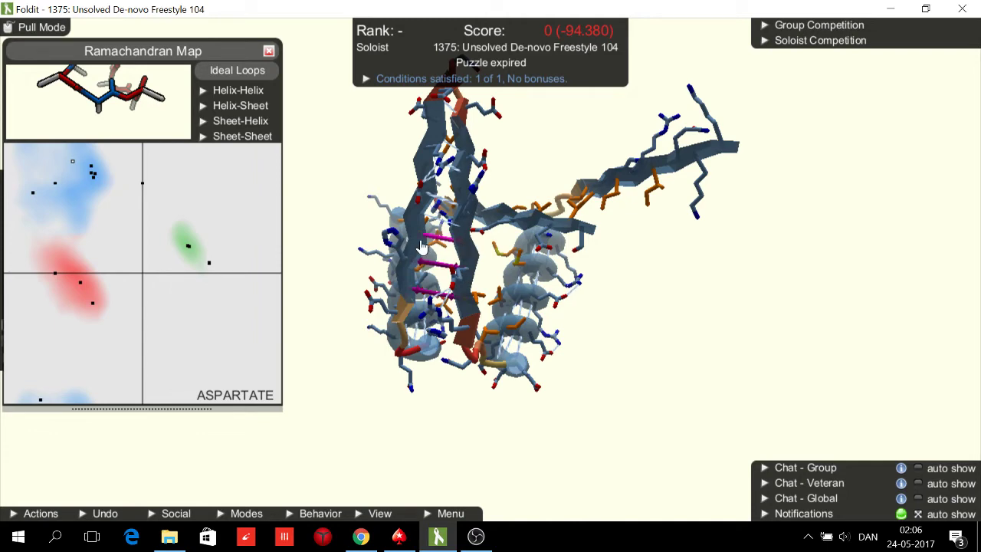
{"action": "left_click_drag", "start_coordinate": [604, 132], "coordinate": [559, 319]}
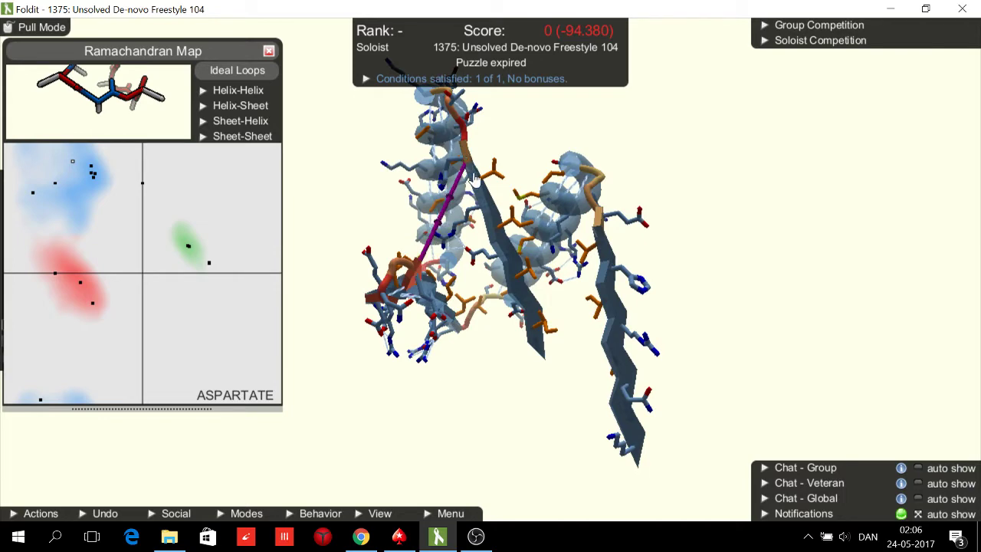
{"action": "left_click_drag", "start_coordinate": [484, 401], "coordinate": [486, 196]}
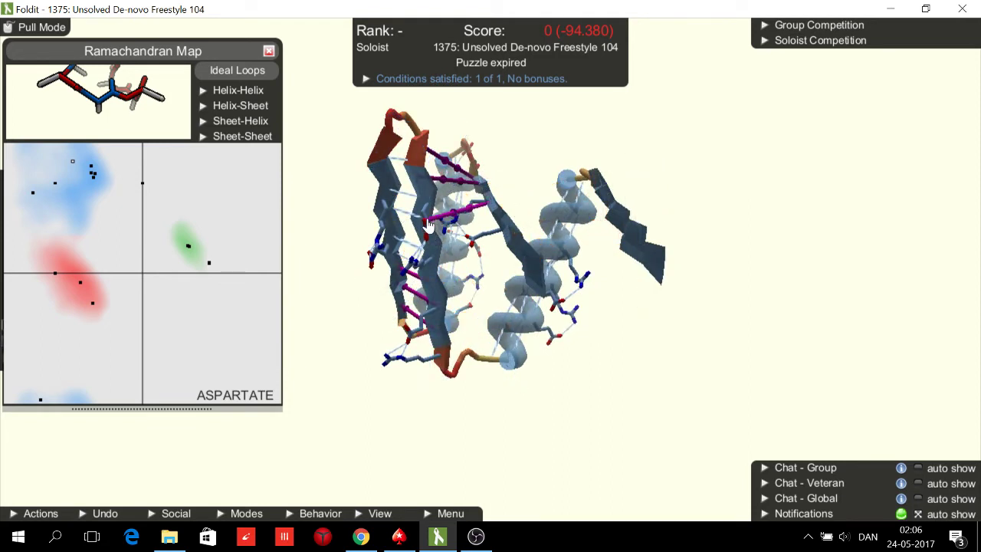
{"action": "key", "text": "Tab"}
{"action": "left_click_drag", "start_coordinate": [584, 328], "coordinate": [607, 195]}
{"action": "left_click_drag", "start_coordinate": [529, 221], "coordinate": [451, 307]}
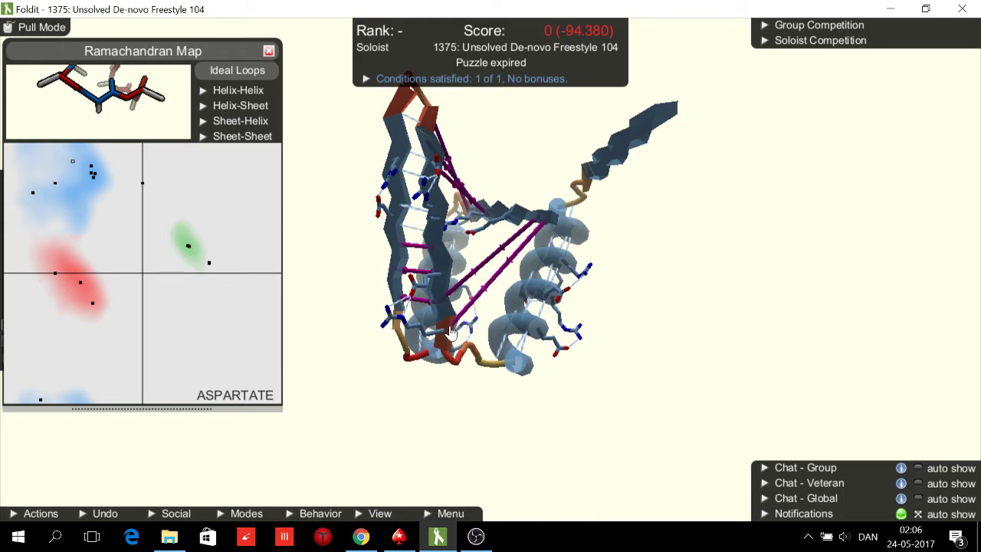
Step: Add a row of bands along the middle strand connecting it to the outer strand
{"action": "left_click_drag", "start_coordinate": [631, 273], "coordinate": [631, 234]}
{"action": "left_click_drag", "start_coordinate": [561, 194], "coordinate": [483, 179]}
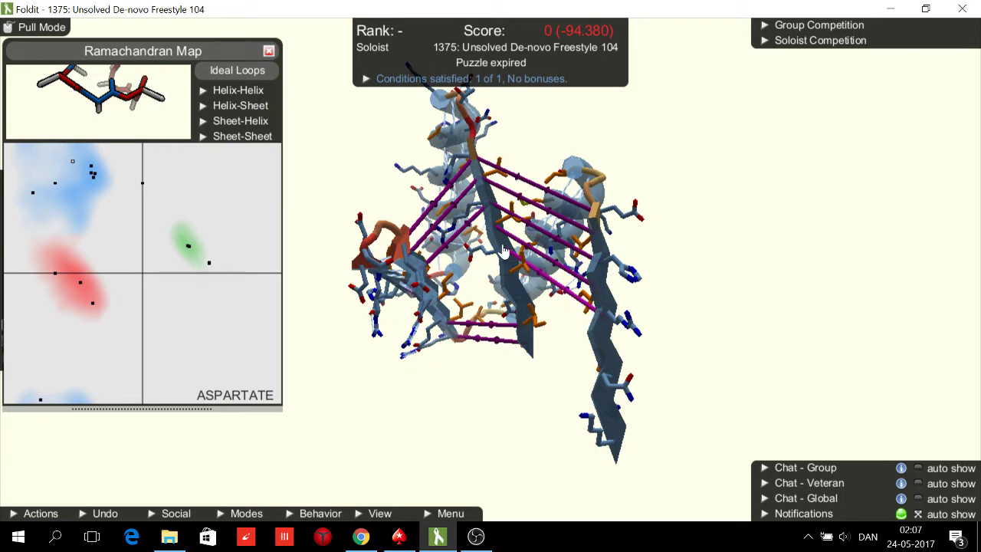
{"action": "left_click_drag", "start_coordinate": [603, 357], "coordinate": [539, 303]}
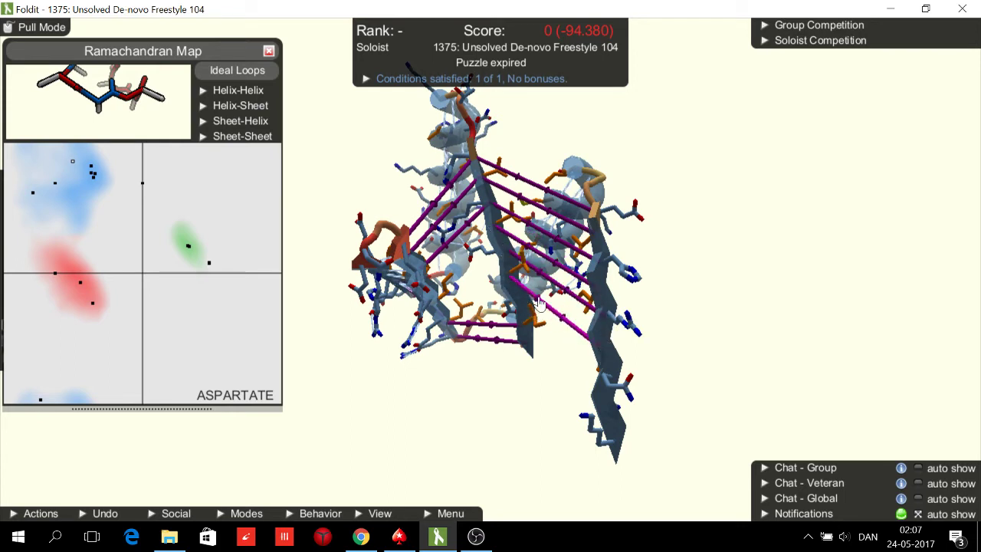
{"action": "left_click_drag", "start_coordinate": [598, 383], "coordinate": [526, 301]}
{"action": "left_click_drag", "start_coordinate": [588, 395], "coordinate": [515, 333]}
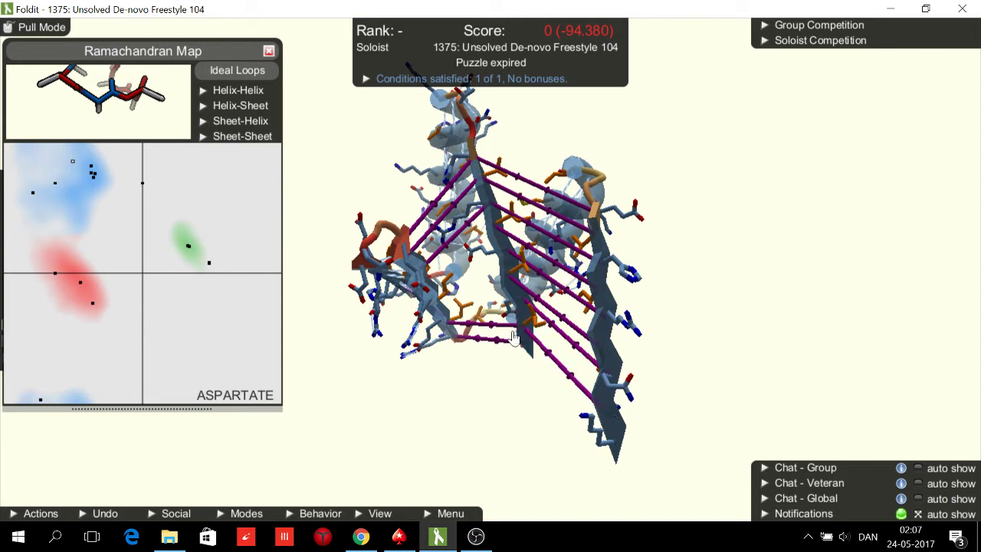
Step: Set Clashing Importance to 0.05, and undo a trial wiggle of the banded protein
{"action": "left_click", "coordinate": [343, 507]}
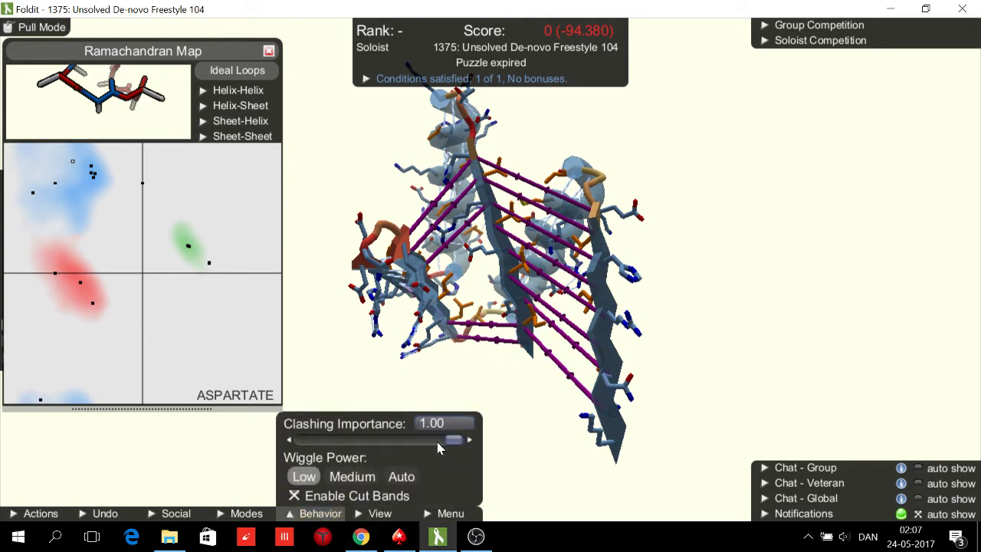
{"action": "left_click_drag", "start_coordinate": [448, 442], "coordinate": [311, 420]}
{"action": "left_click_drag", "start_coordinate": [345, 357], "coordinate": [400, 301]}
{"action": "left_click_drag", "start_coordinate": [310, 440], "coordinate": [312, 439]}
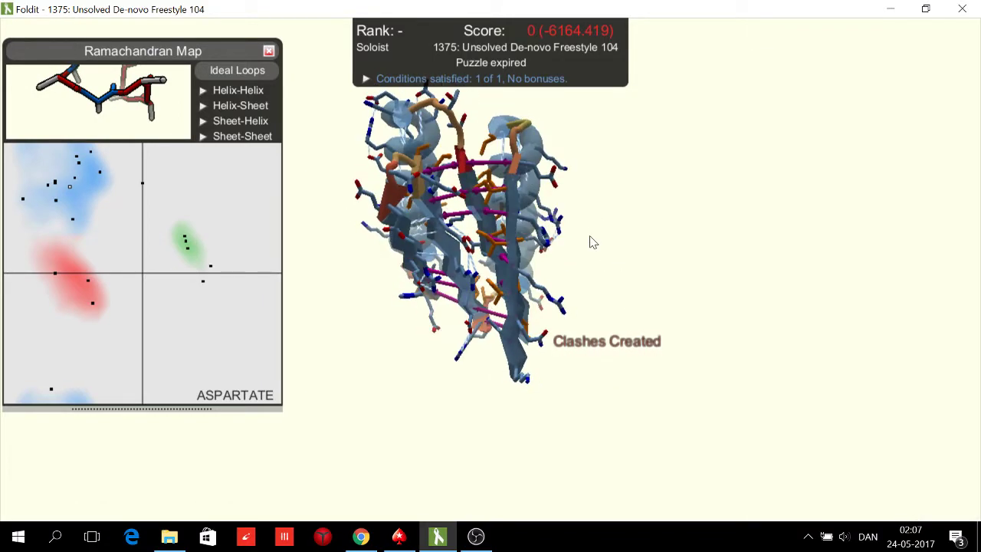
{"action": "key", "text": "ctrl+z"}
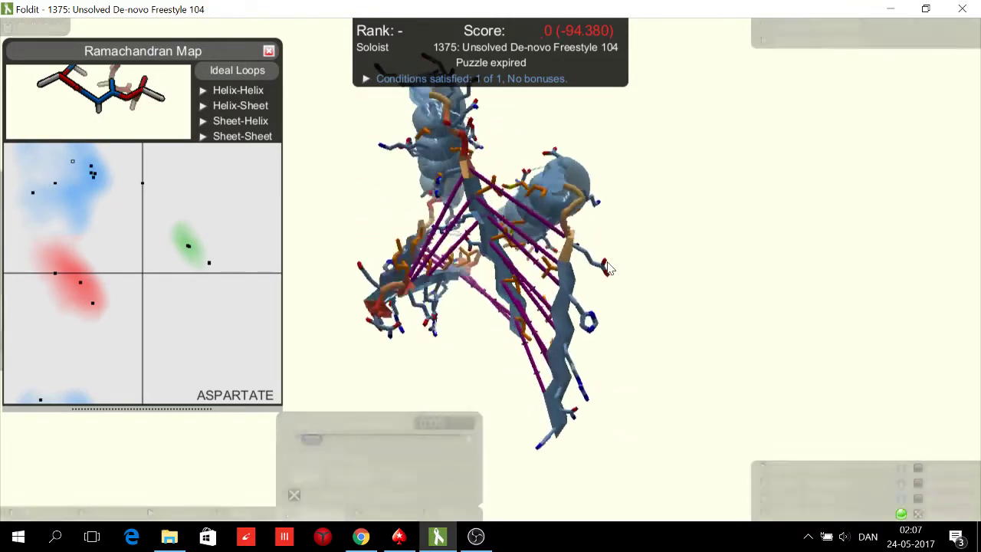
Step: Move THR 10 in the strand-helix loop to the left-hand part of the upper blue region, and return to Pull Mode
{"action": "left_click_drag", "start_coordinate": [470, 342], "coordinate": [495, 244]}
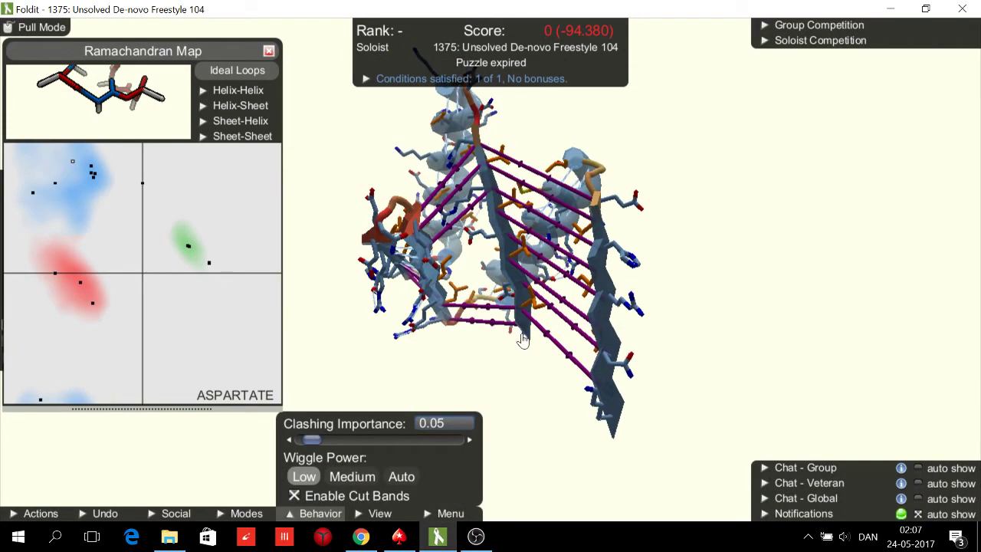
{"action": "left_click_drag", "start_coordinate": [506, 385], "coordinate": [542, 322]}
{"action": "left_click_drag", "start_coordinate": [578, 102], "coordinate": [574, 261]}
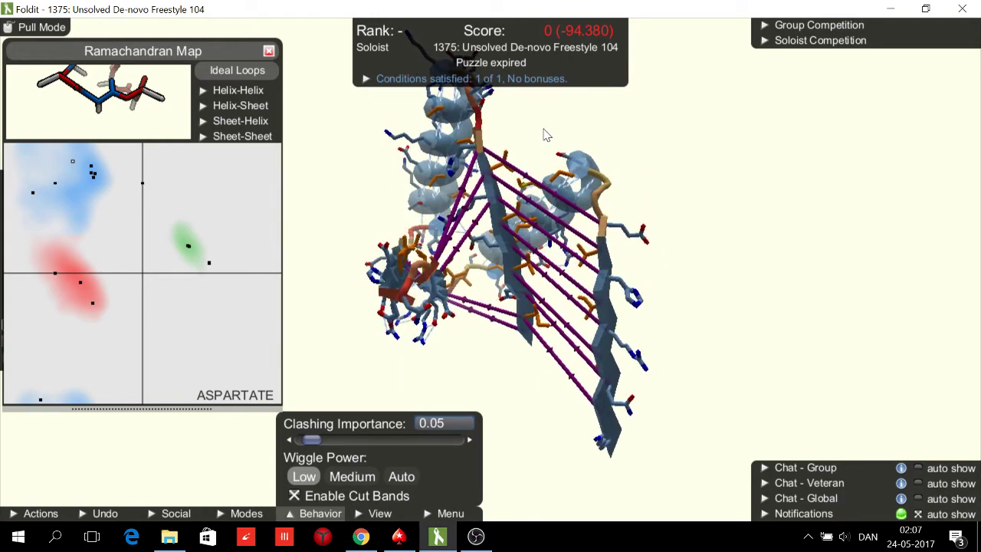
{"action": "left_click_drag", "start_coordinate": [543, 135], "coordinate": [555, 223]}
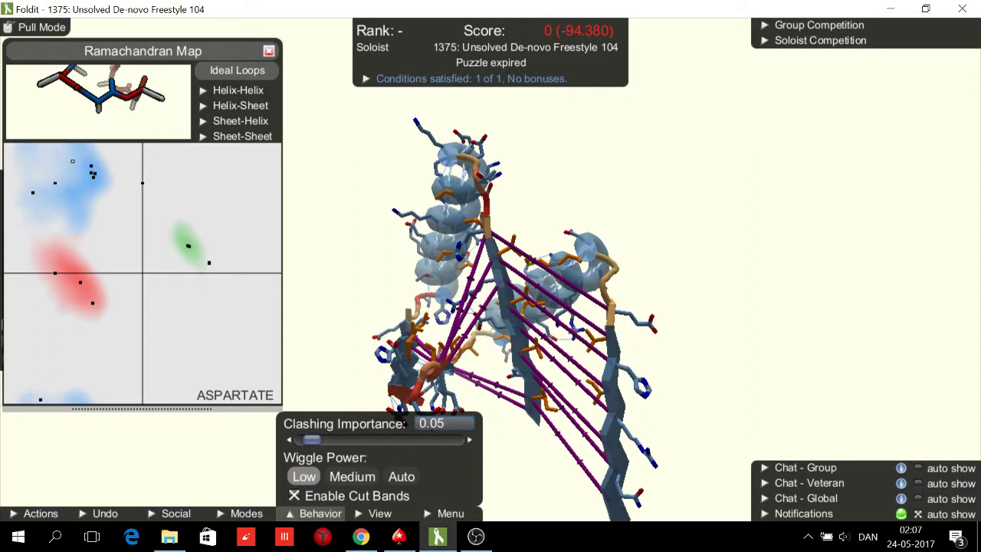
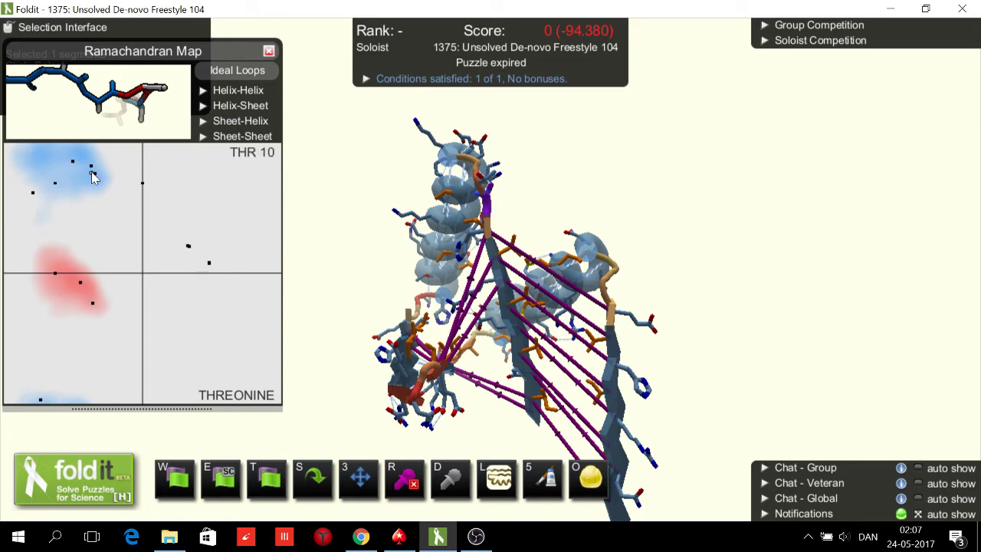
{"action": "left_click_drag", "start_coordinate": [64, 178], "coordinate": [43, 174]}
{"action": "left_click_drag", "start_coordinate": [499, 442], "coordinate": [469, 234]}
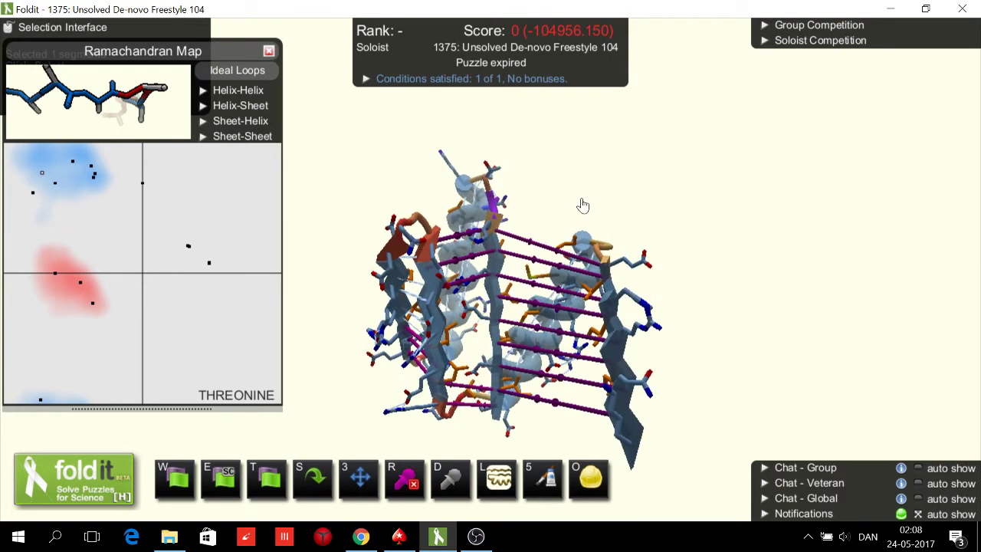
{"action": "left_click_drag", "start_coordinate": [582, 205], "coordinate": [590, 222]}
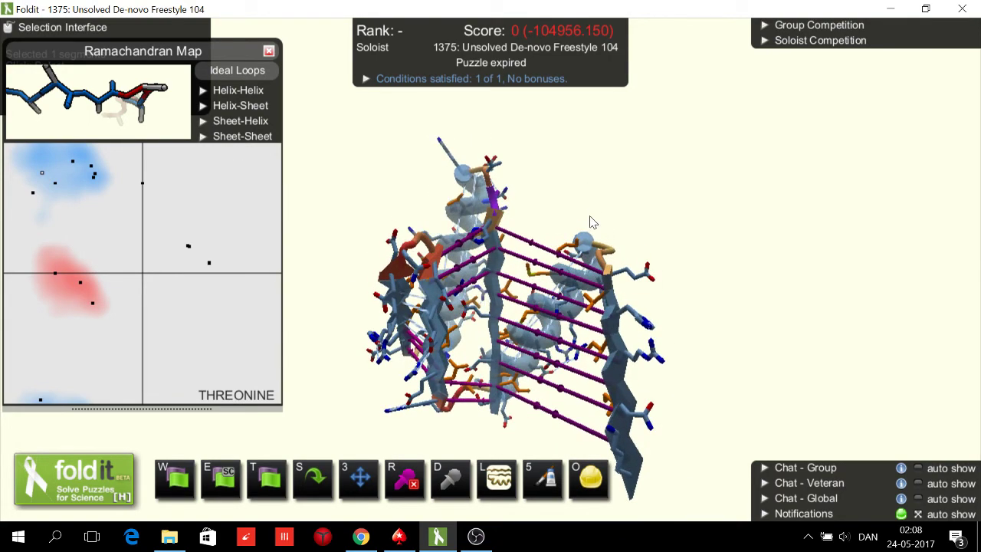
{"action": "key", "text": "1"}
{"action": "left_click_drag", "start_coordinate": [685, 272], "coordinate": [696, 287]}
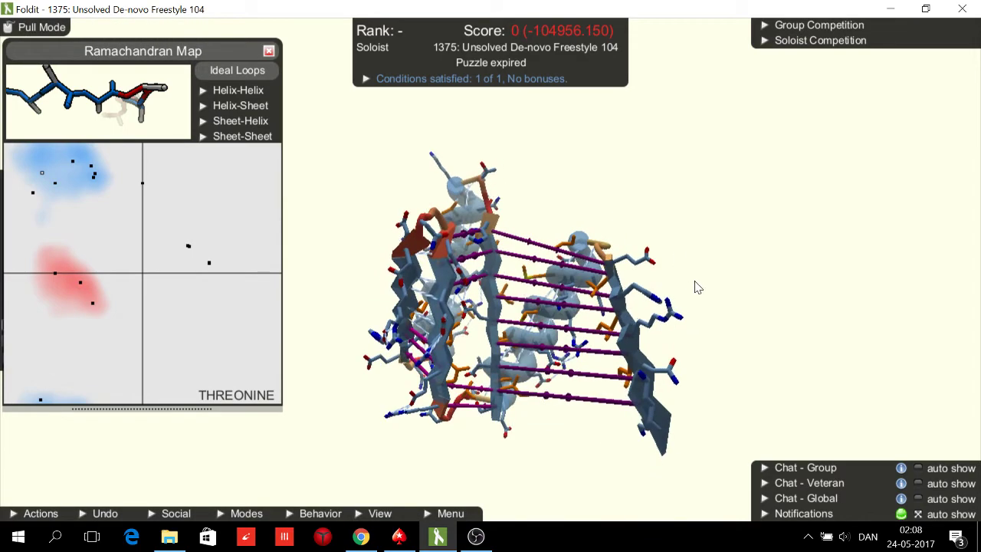
Step: Wiggle the banded protein to pull its strands together into a sheet
{"action": "left_click", "coordinate": [320, 514]}
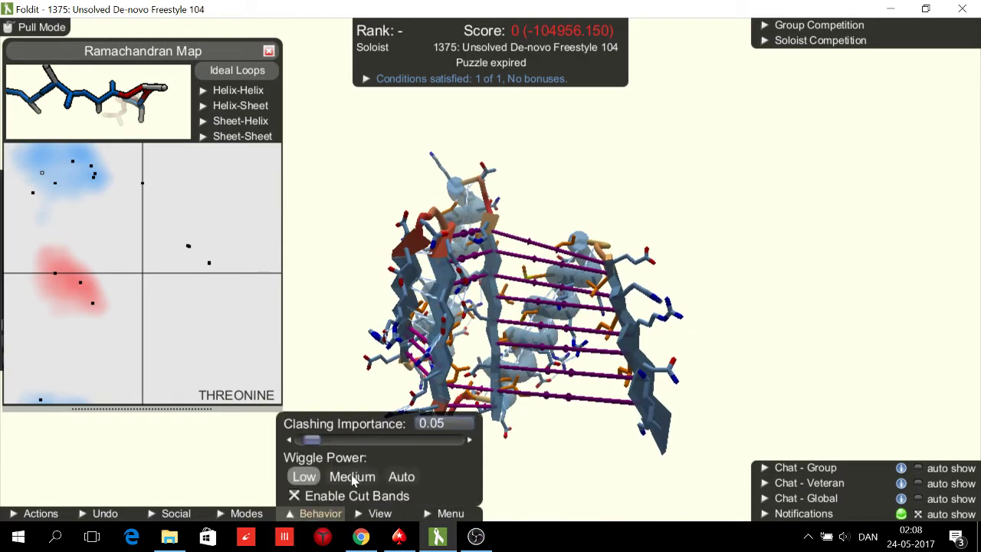
{"action": "key", "text": "w"}
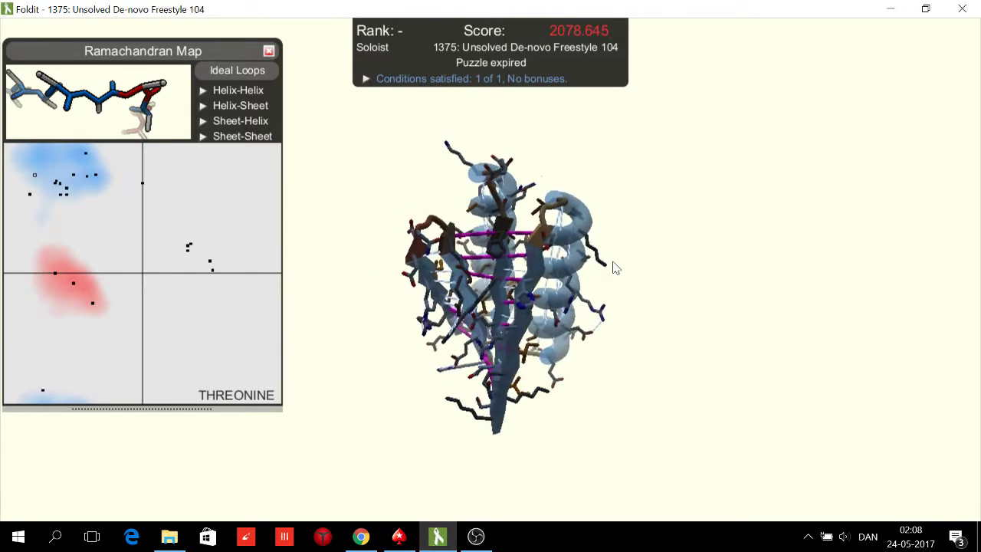
{"action": "left_click_drag", "start_coordinate": [613, 261], "coordinate": [732, 220]}
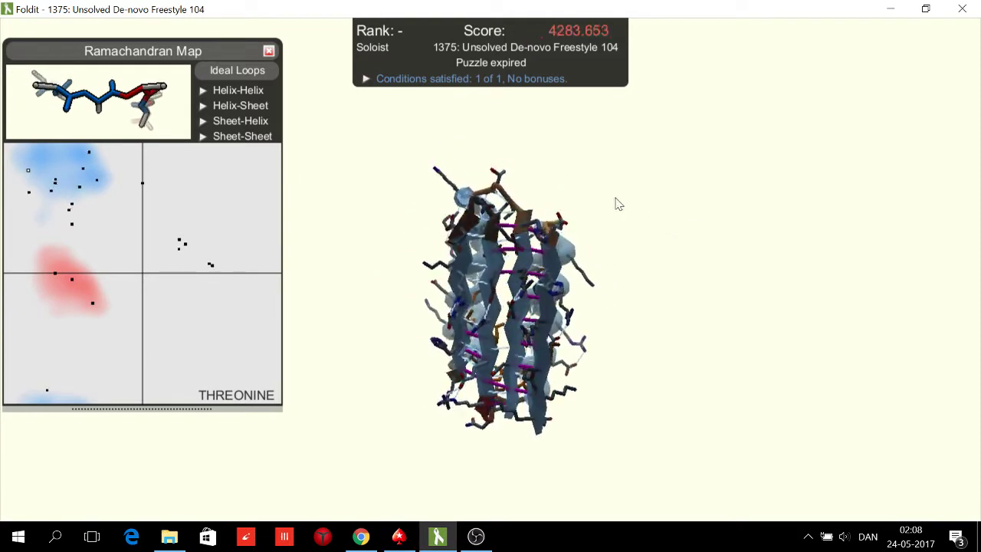
{"action": "left_click_drag", "start_coordinate": [626, 252], "coordinate": [634, 281]}
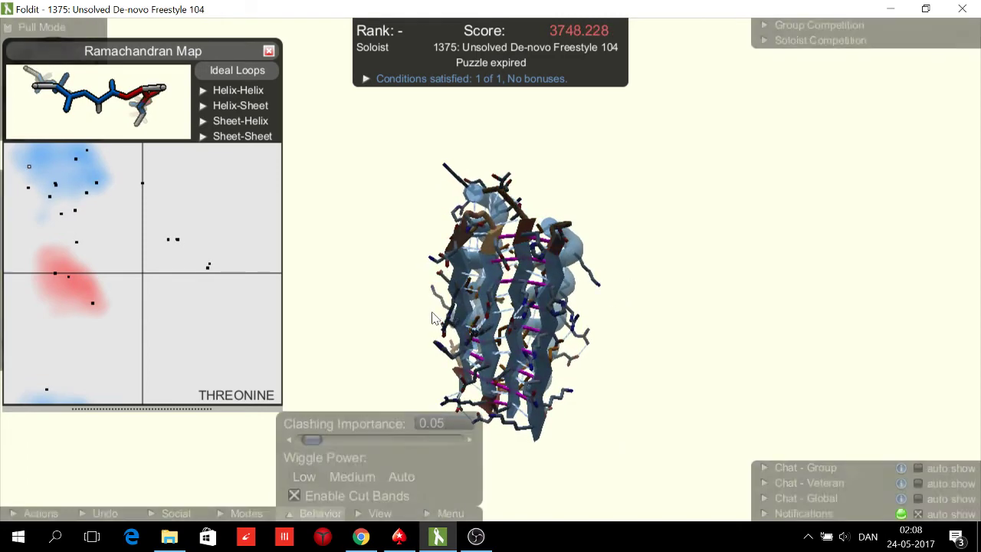
{"action": "left_click_drag", "start_coordinate": [342, 245], "coordinate": [375, 368]}
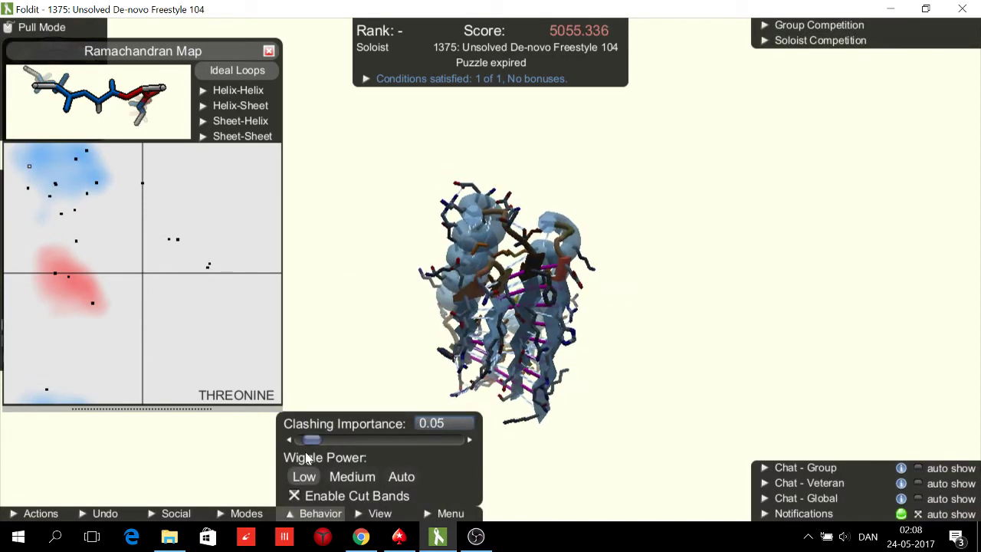
Step: Raise Clashing Importance to 0.22 and finally 1.00, wiggling the protein with bands removed and segments unfrozen, and close the Ramachandran Map
{"action": "left_click_drag", "start_coordinate": [309, 440], "coordinate": [330, 443]}
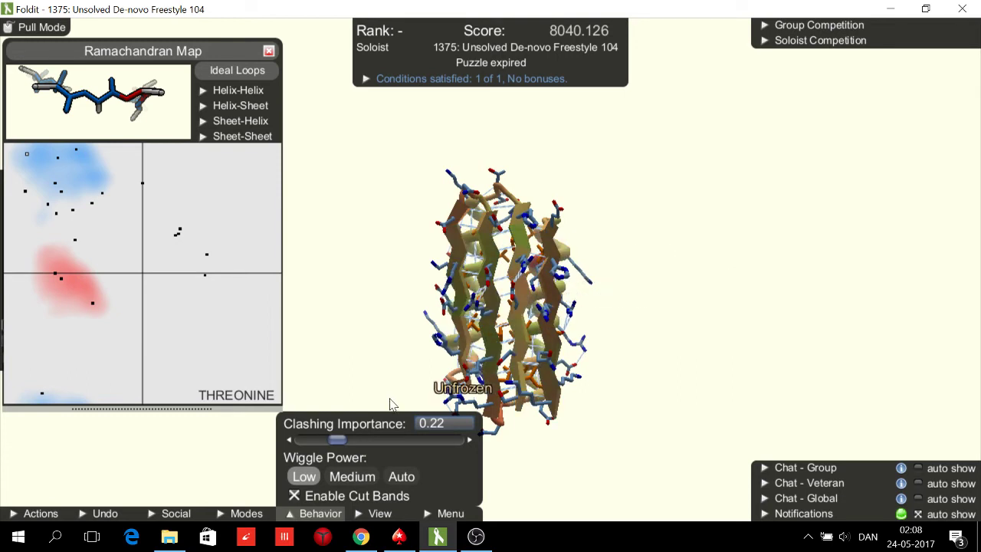
{"action": "left_click_drag", "start_coordinate": [363, 440], "coordinate": [458, 440]}
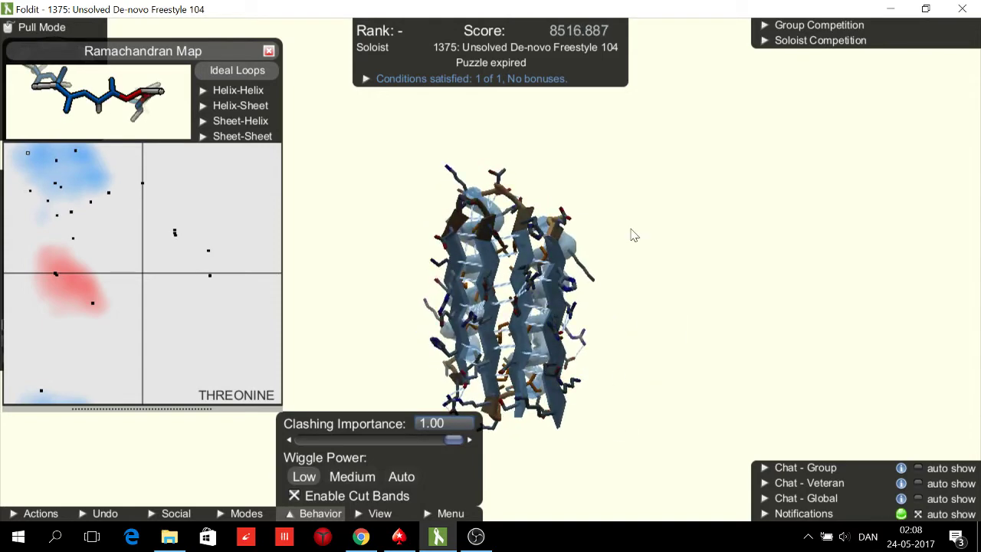
{"action": "left_click", "coordinate": [269, 52]}
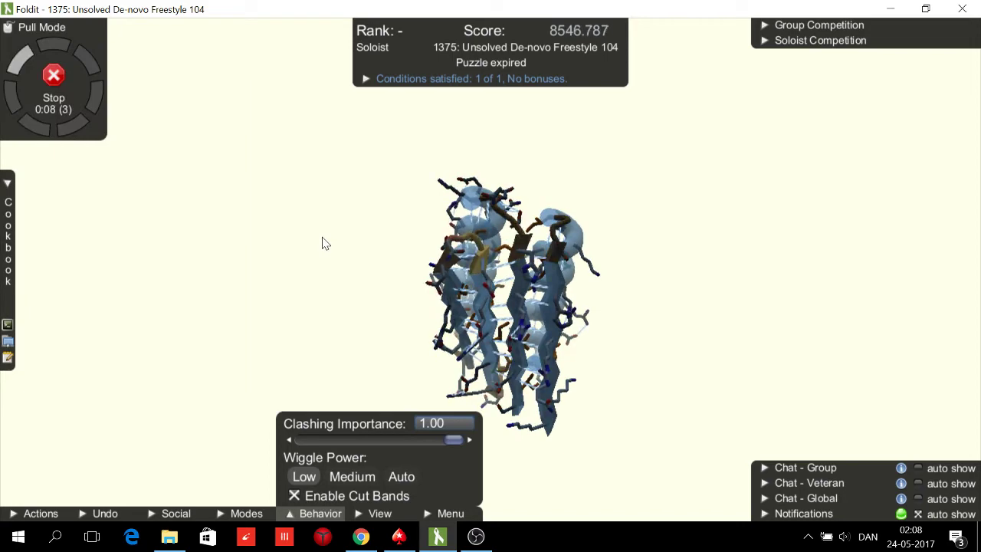
{"action": "key", "text": "f"}
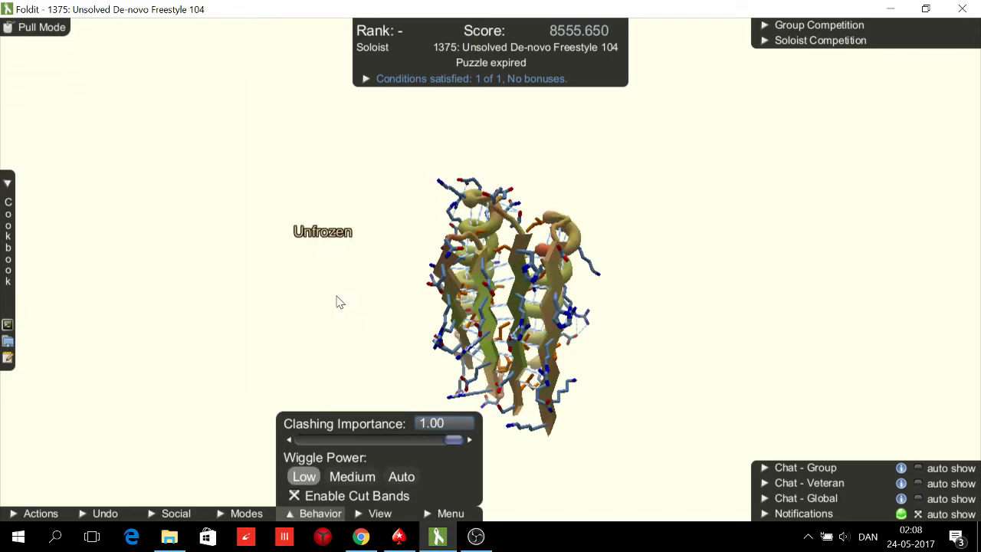
Step: Run the Fast Relax Once recipe on the unfrozen protein until it finishes
{"action": "left_click", "coordinate": [8, 184]}
{"action": "left_click", "coordinate": [157, 278]}
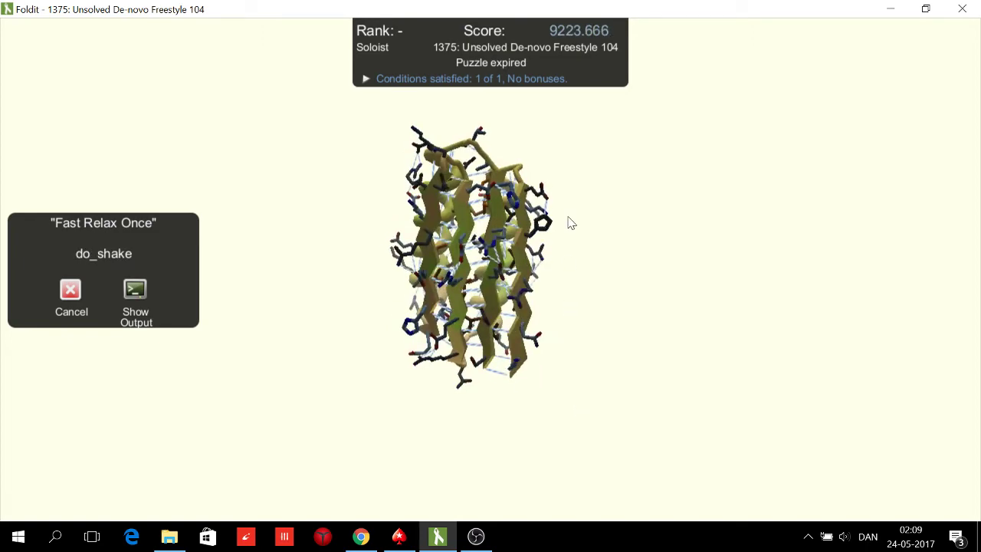
{"action": "left_click_drag", "start_coordinate": [605, 272], "coordinate": [577, 376]}
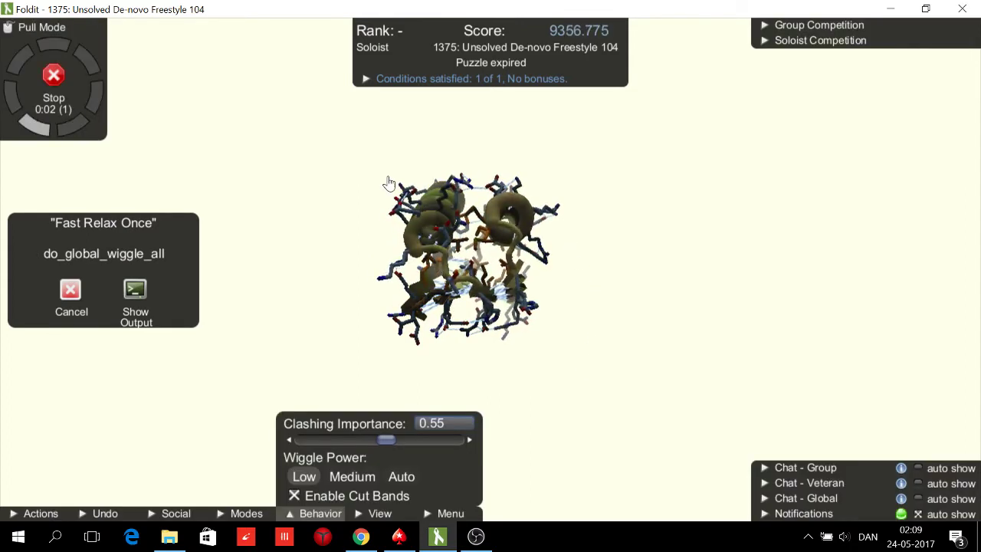
{"action": "left_click_drag", "start_coordinate": [569, 381], "coordinate": [548, 386]}
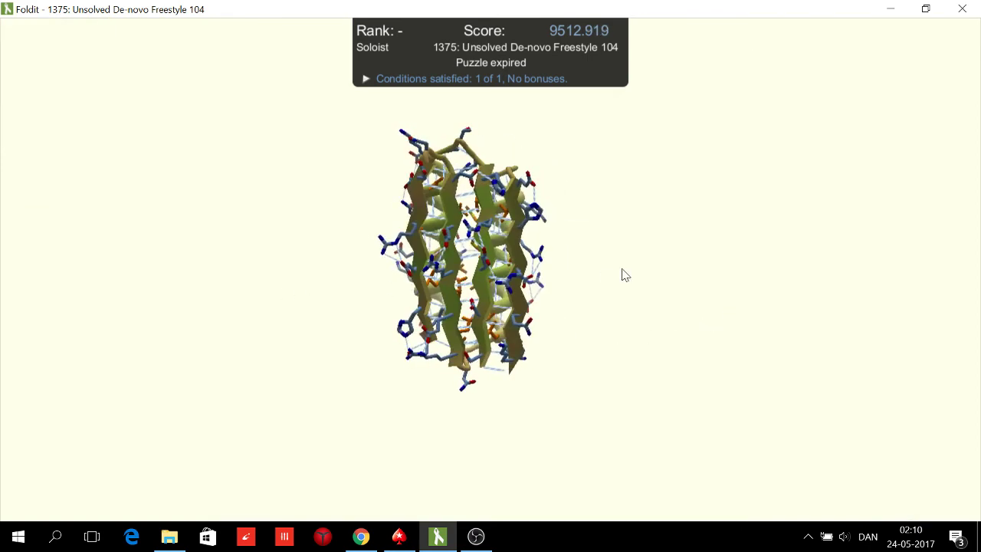
{"action": "left_click", "coordinate": [476, 536]}
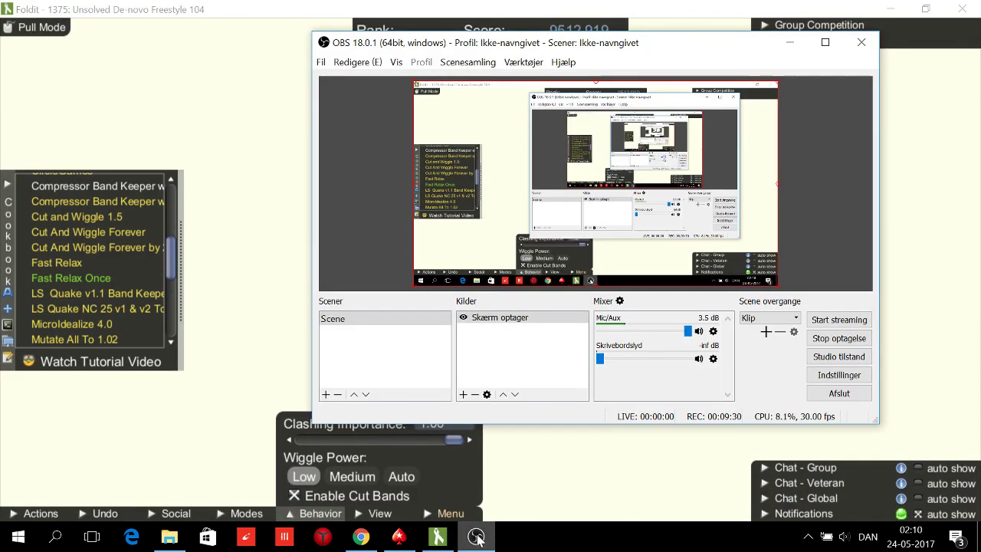